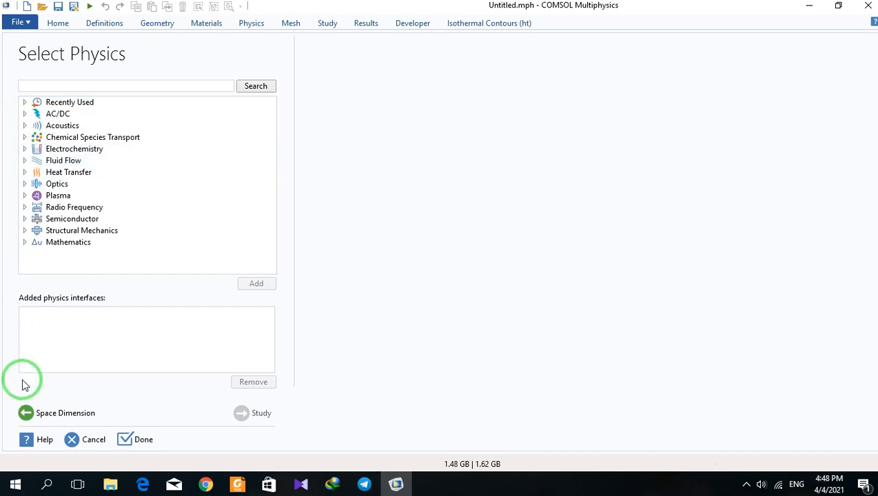
# Add the Transport of Diluted Species (tds) interface from Chemical Species Transport to the model's physics.
pyautogui.click(25, 413)
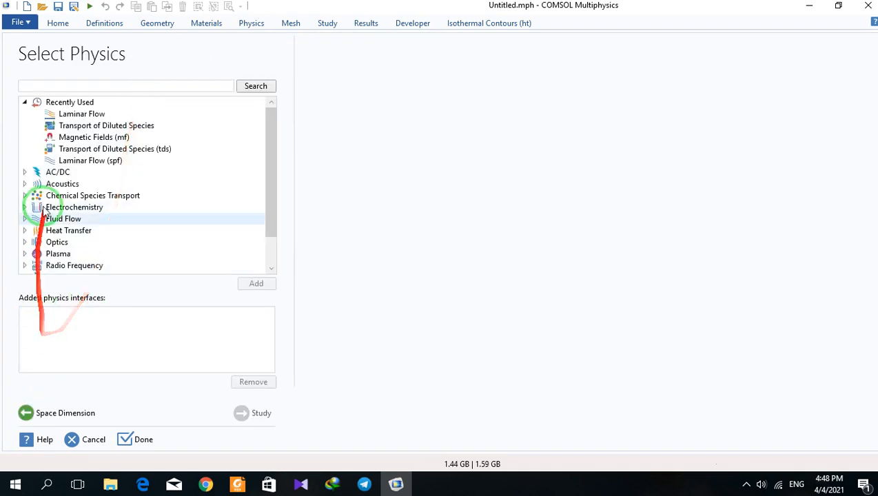
pyautogui.click(24, 102)
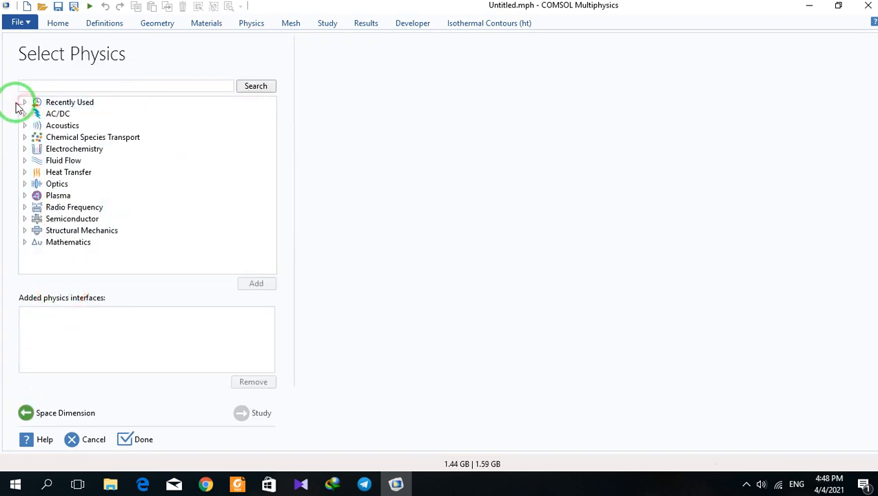
pyautogui.click(24, 137)
pyautogui.click(77, 151)
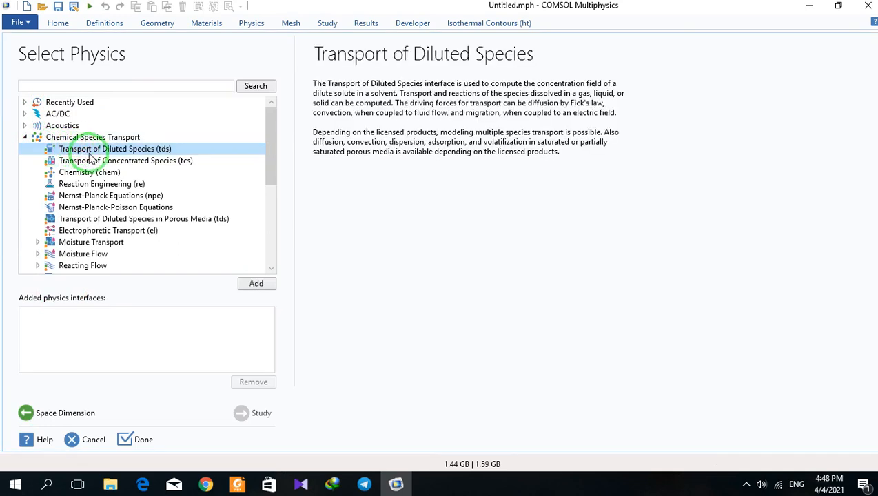
pyautogui.doubleClick(39, 149)
pyautogui.click(25, 137)
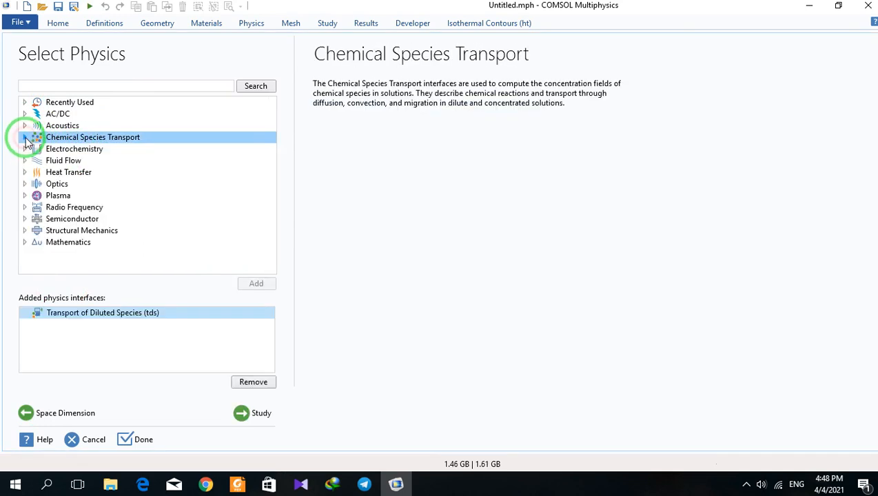
# Add the Laminar Flow (spf) interface from the Single-Phase Flow group of Fluid Flow.
pyautogui.click(24, 160)
pyautogui.click(38, 172)
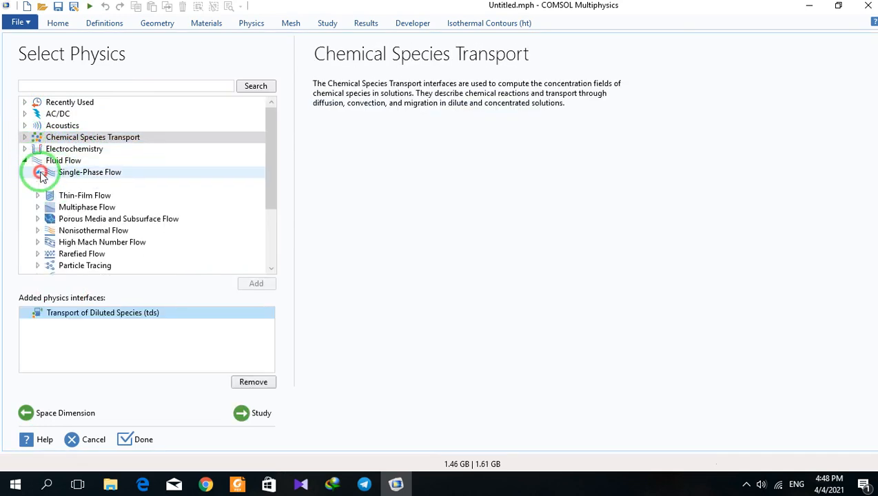
pyautogui.click(79, 184)
pyautogui.click(74, 197)
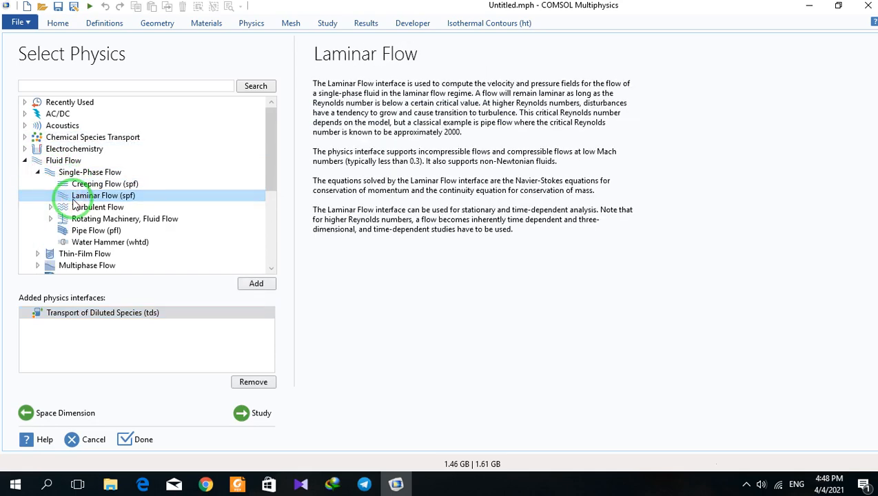
pyautogui.doubleClick(74, 198)
# Choose a Stationary study and finish the model setup.
pyautogui.click(256, 414)
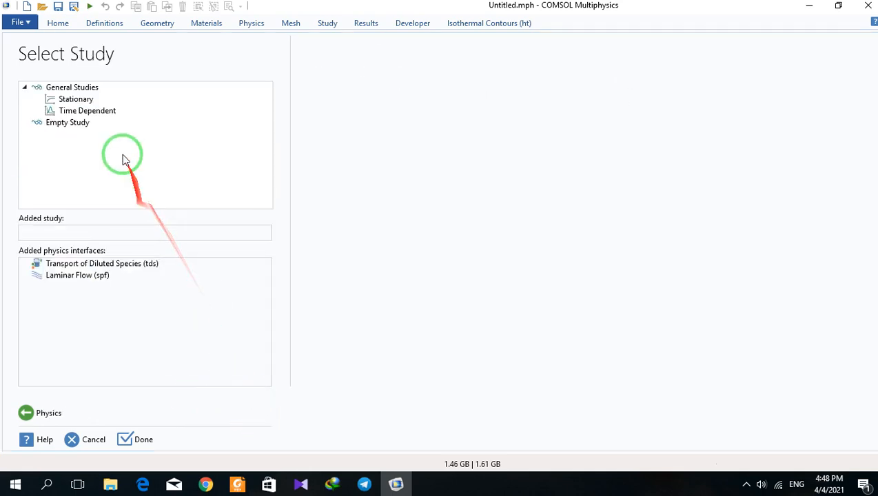
pyautogui.click(110, 99)
pyautogui.click(118, 442)
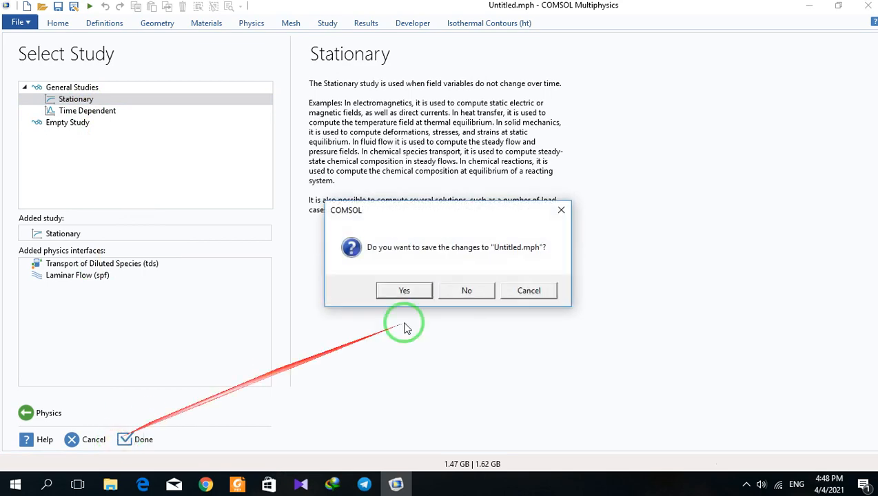
# Save the changes to the previous model on the Desktop under the file name Free.
pyautogui.click(412, 290)
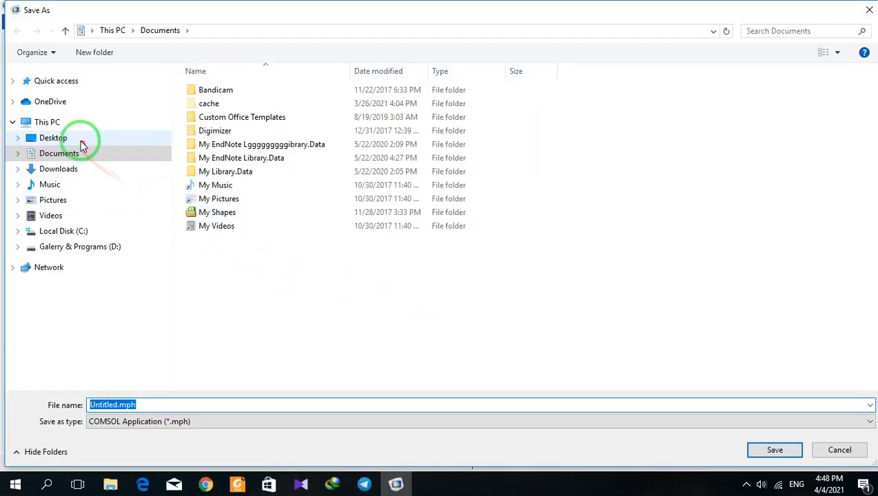
pyautogui.click(55, 140)
pyautogui.moveTo(160, 405); pyautogui.dragTo(3, 381)
pyautogui.write('Free')
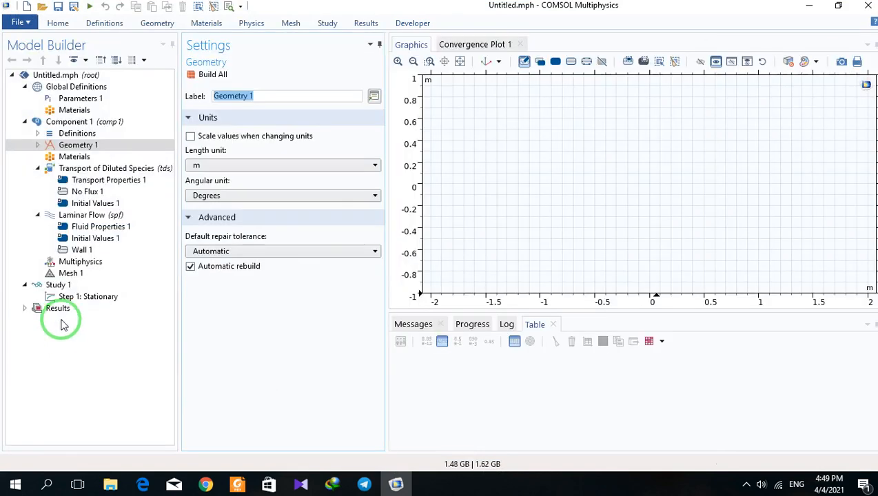
# Set the geometry's length unit to cm and build a solid rectangle 5 cm wide and 20 cm high.
pyautogui.click(196, 166)
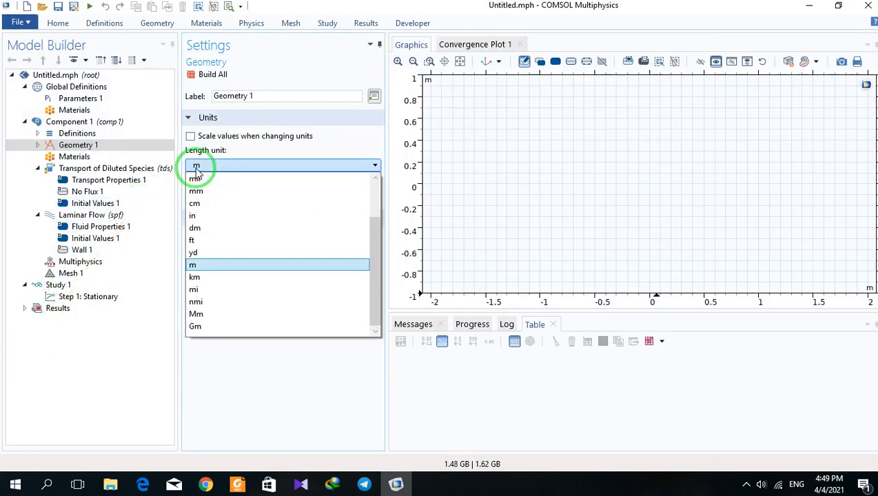
pyautogui.click(194, 207)
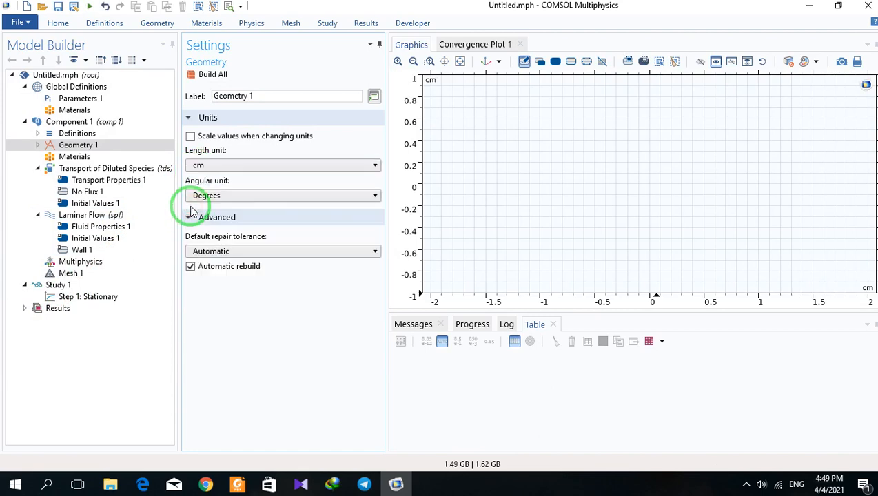
pyautogui.rightClick(72, 145)
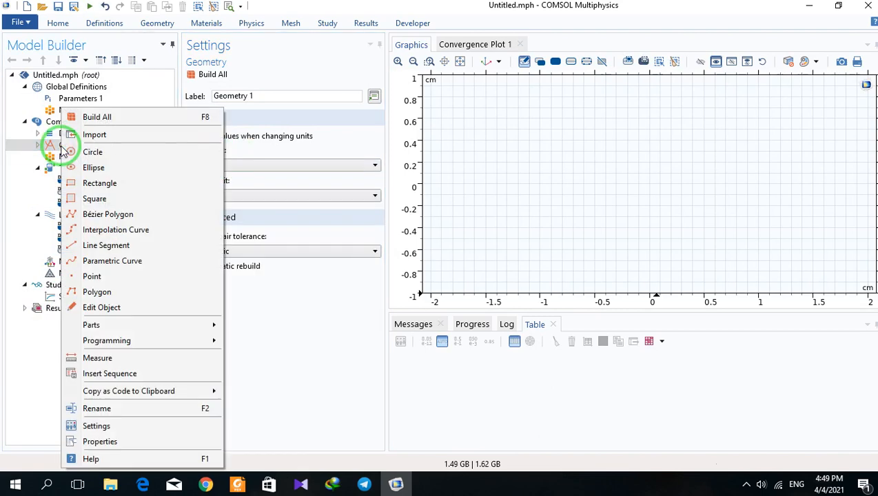
pyautogui.click(82, 185)
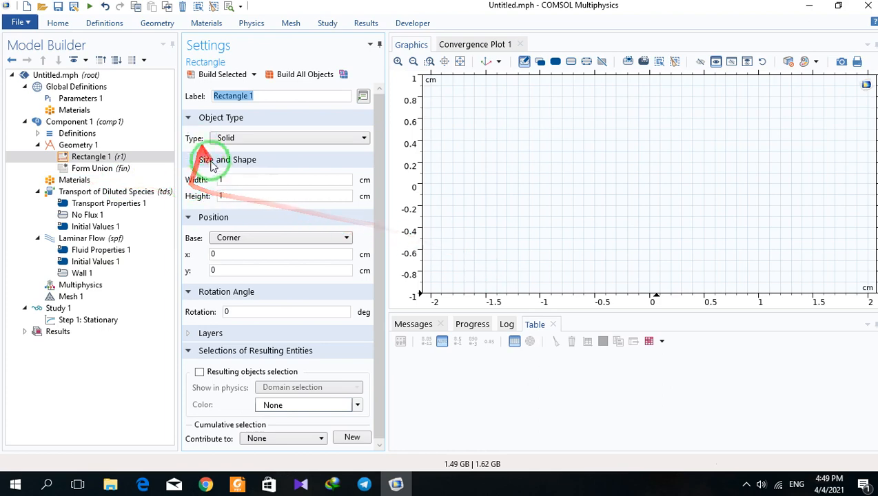
pyautogui.doubleClick(222, 180)
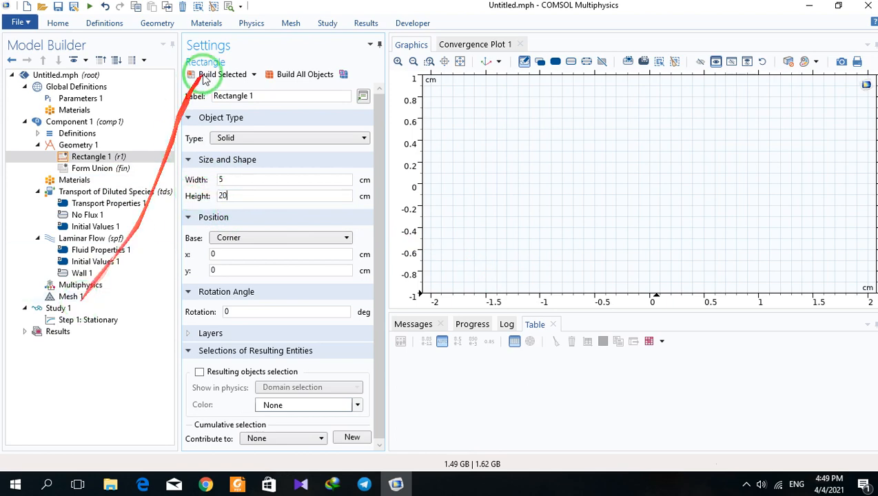
pyautogui.click(303, 74)
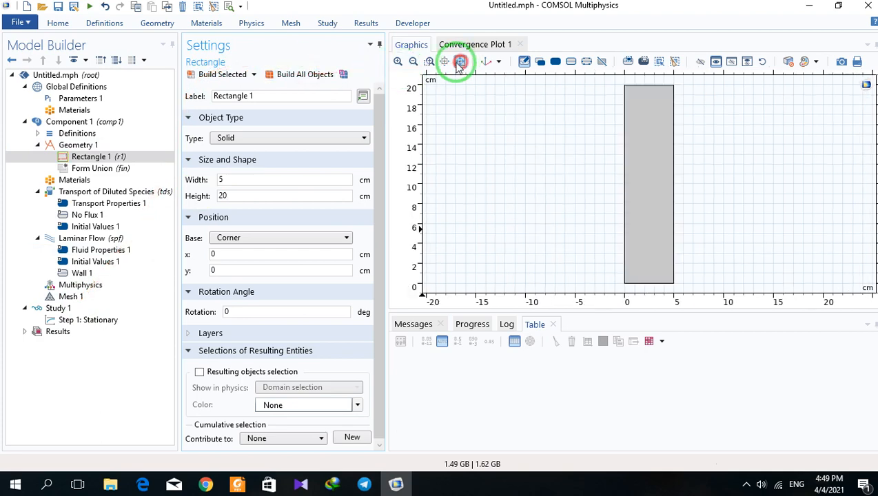
# Add the built-in Water, liquid material to the component and close the material library.
pyautogui.click(50, 191)
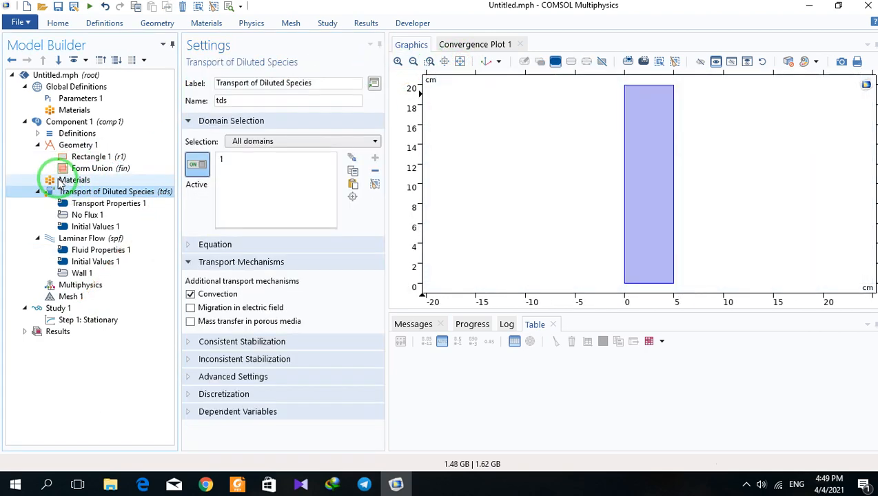
pyautogui.click(61, 180)
pyautogui.rightClick(61, 180)
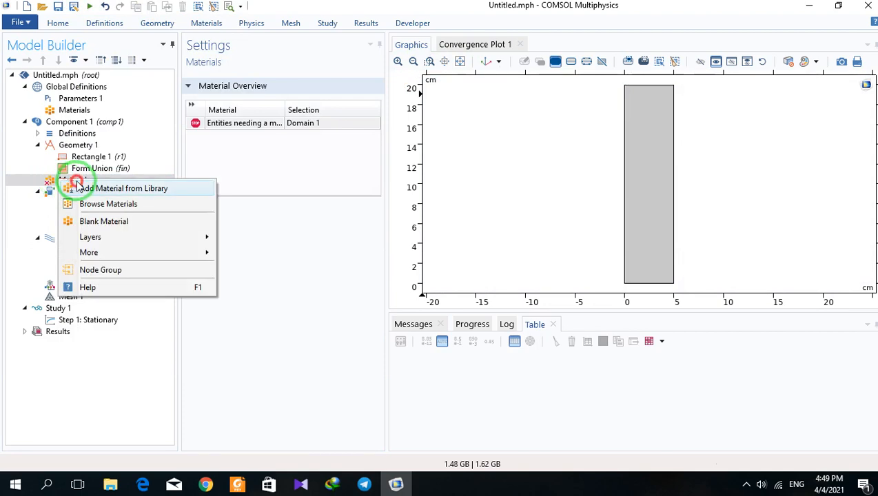
pyautogui.click(76, 186)
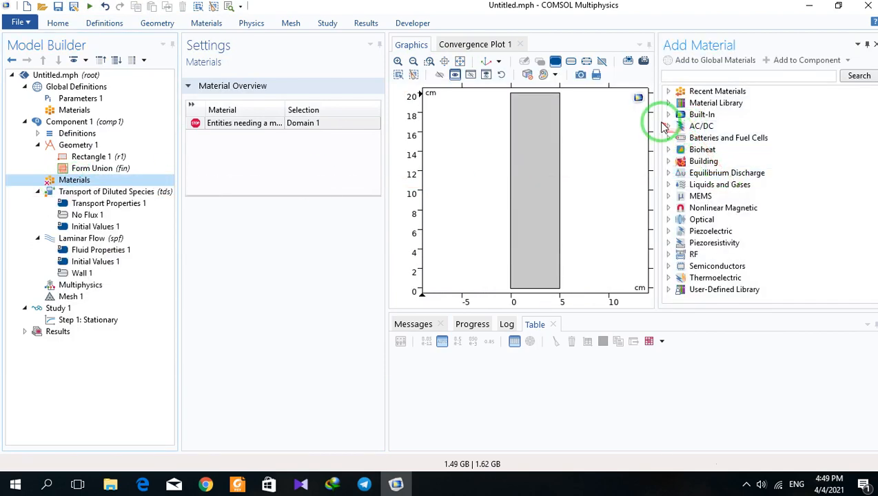
pyautogui.click(667, 115)
pyautogui.moveTo(872, 138); pyautogui.dragTo(853, 223)
pyautogui.click(717, 197)
pyautogui.doubleClick(719, 199)
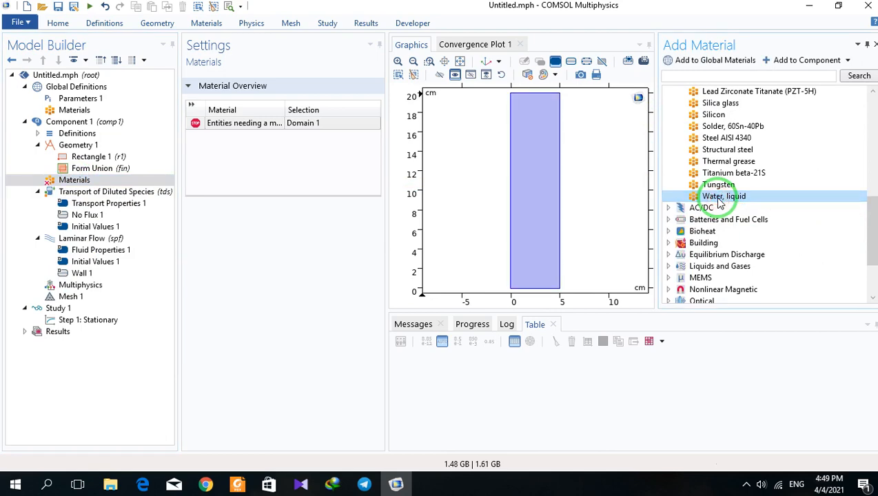
pyautogui.moveTo(874, 215); pyautogui.dragTo(871, 75)
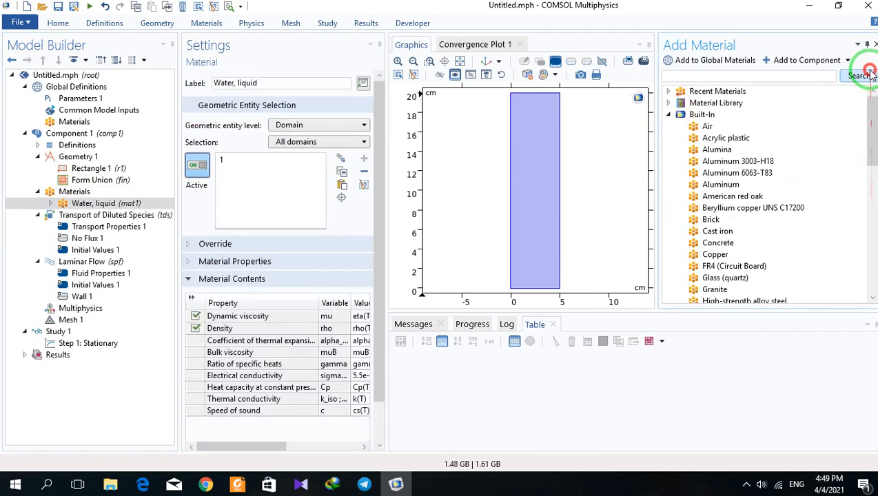
pyautogui.click(874, 44)
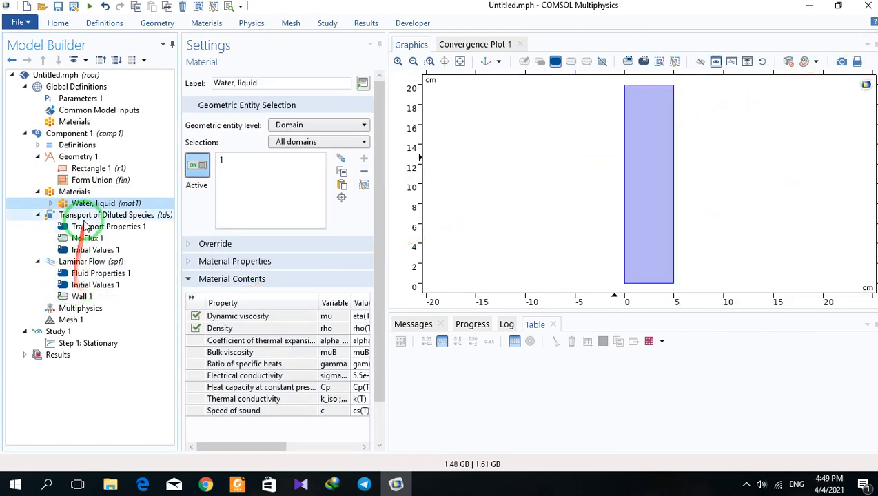
# Add an Inflow condition to Transport of Diluted Species on the rectangle's top edge.
pyautogui.click(83, 218)
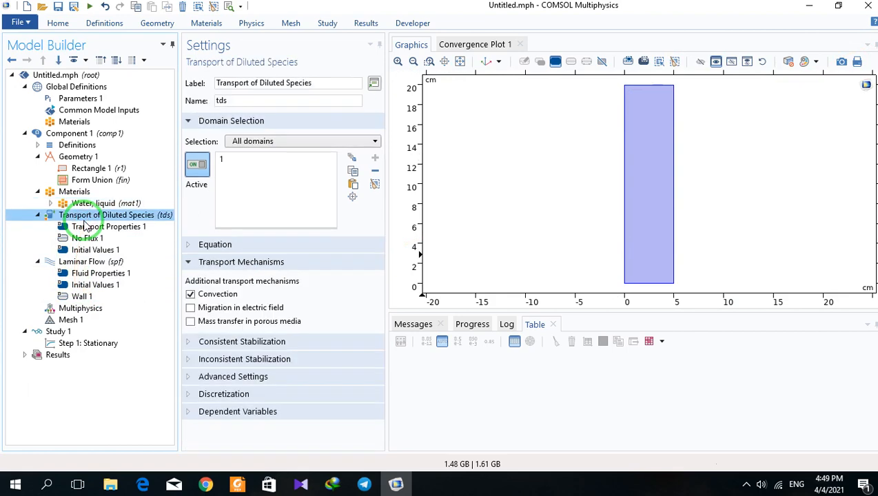
pyautogui.rightClick(68, 218)
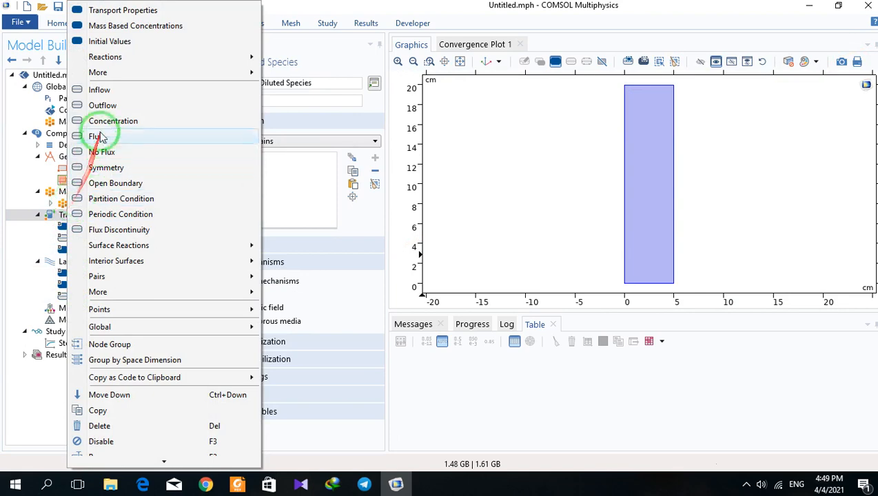
pyautogui.click(100, 90)
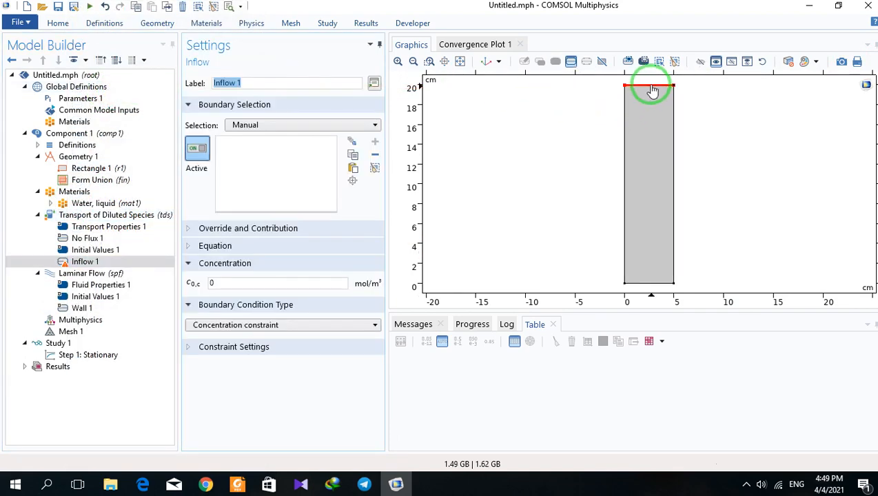
pyautogui.click(652, 86)
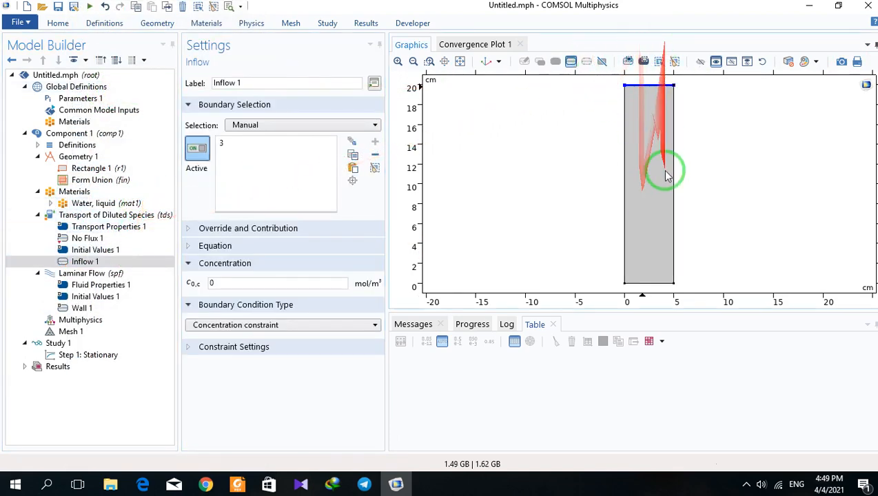
# Add an Outflow condition to Transport of Diluted Species on the rectangle's bottom edge.
pyautogui.click(101, 217)
pyautogui.rightClick(103, 218)
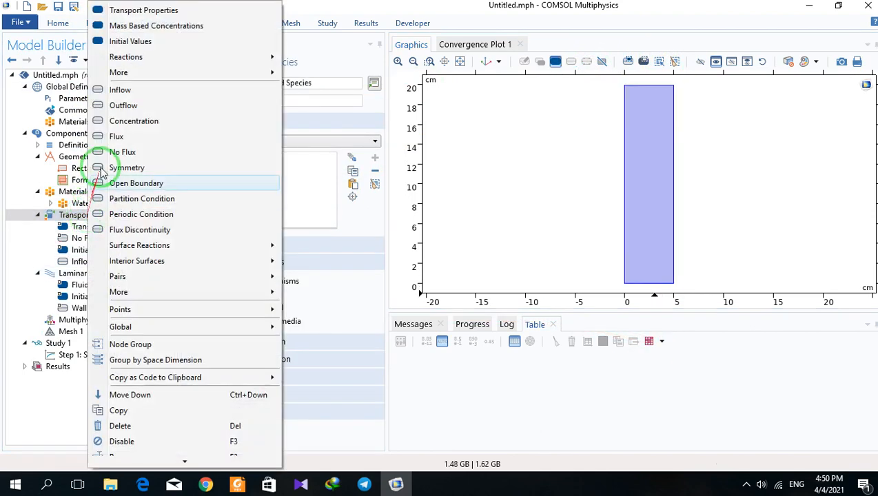
pyautogui.click(122, 105)
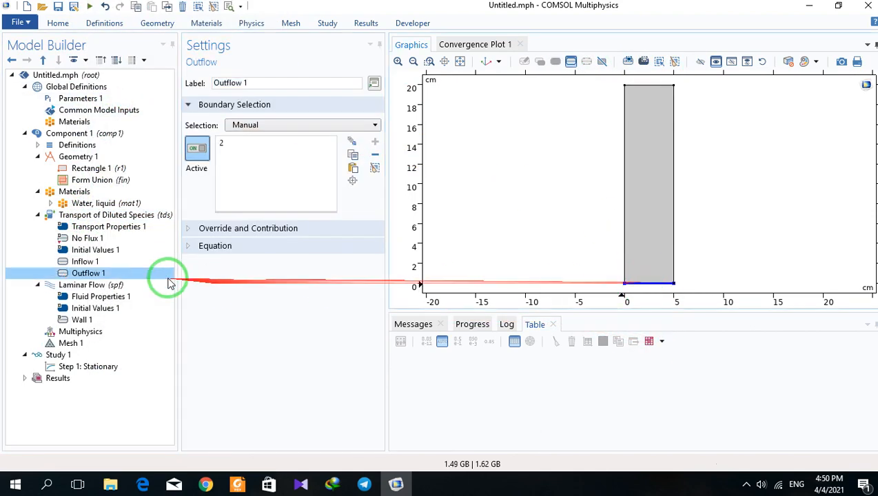
# Review the inflow condition's concentration setting and the equation used by the outflow condition.
pyautogui.click(104, 261)
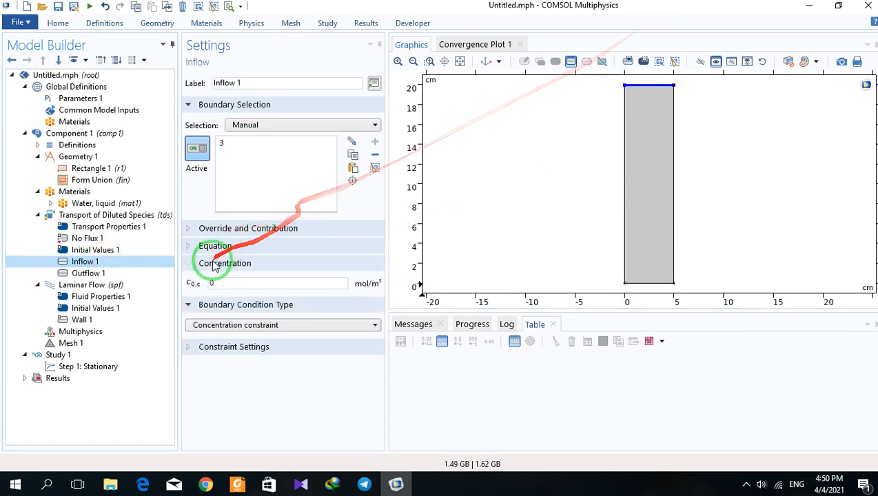
pyautogui.doubleClick(214, 285)
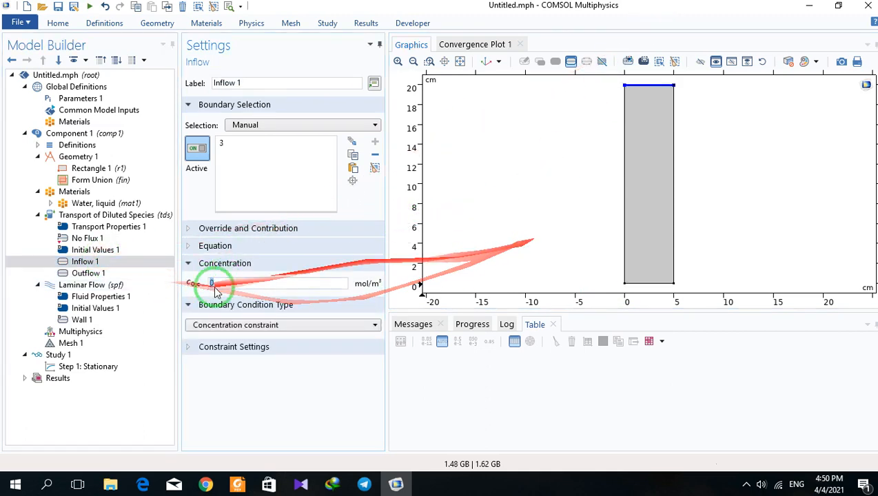
pyautogui.click(87, 273)
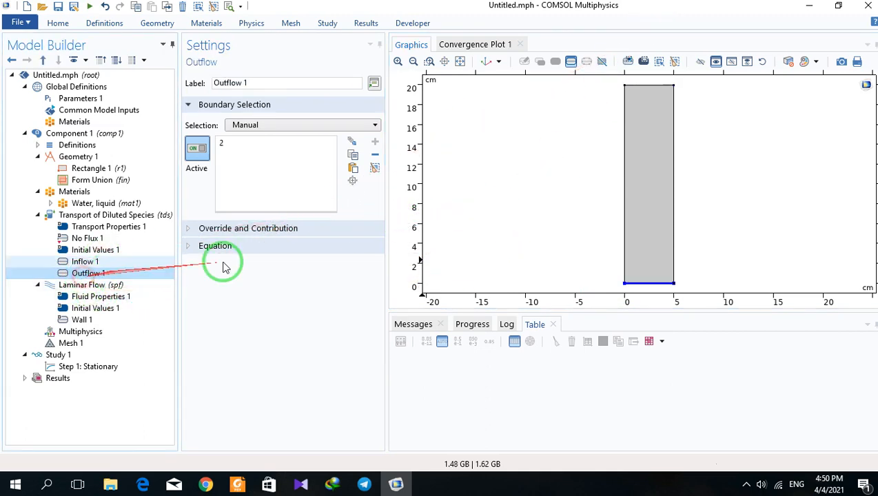
pyautogui.click(187, 246)
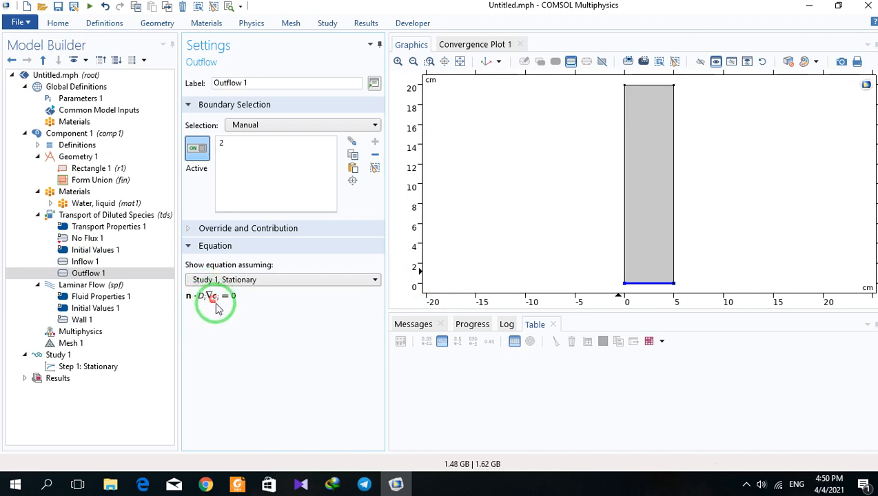
pyautogui.click(81, 264)
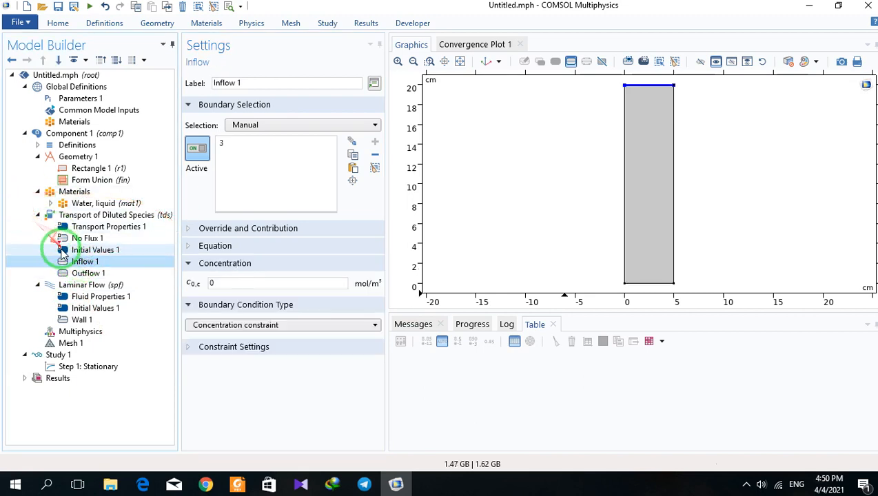
pyautogui.moveTo(265, 283); pyautogui.dragTo(188, 288)
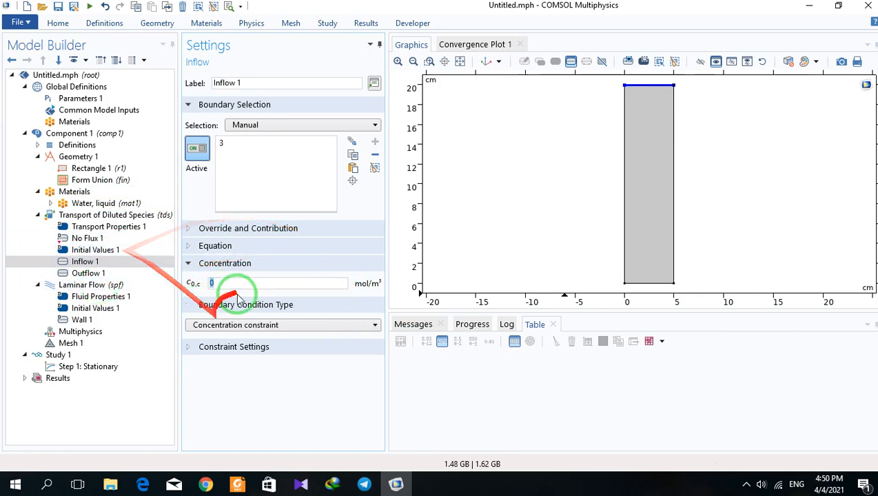
# Add a Laminar Flow Inlet on the rectangle's top edge with a normal inflow velocity of 0.001 m/s.
pyautogui.click(77, 284)
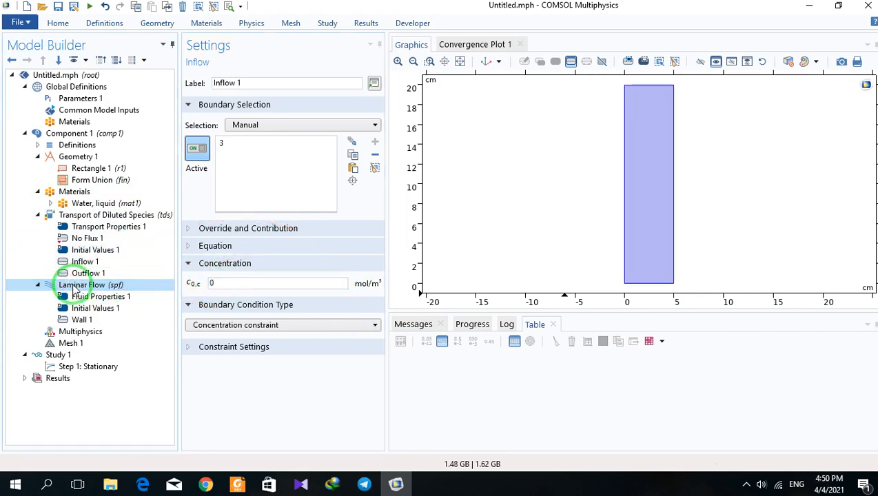
pyautogui.rightClick(77, 285)
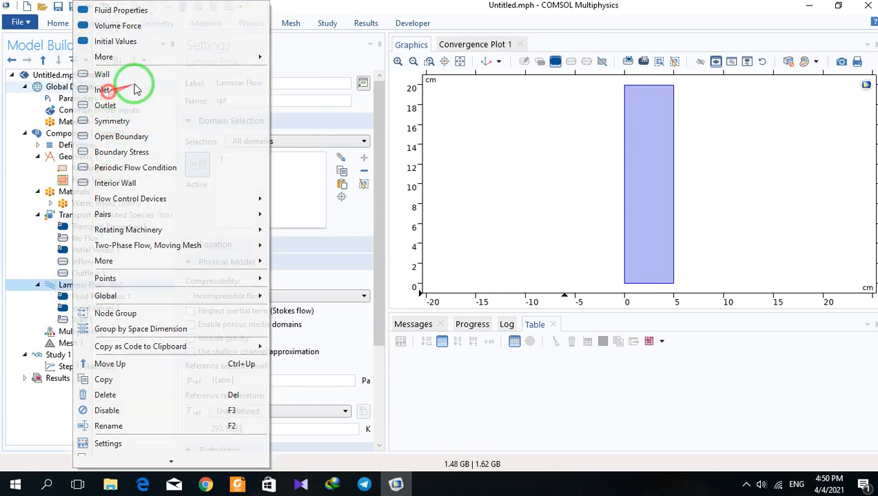
pyautogui.click(103, 90)
pyautogui.click(649, 85)
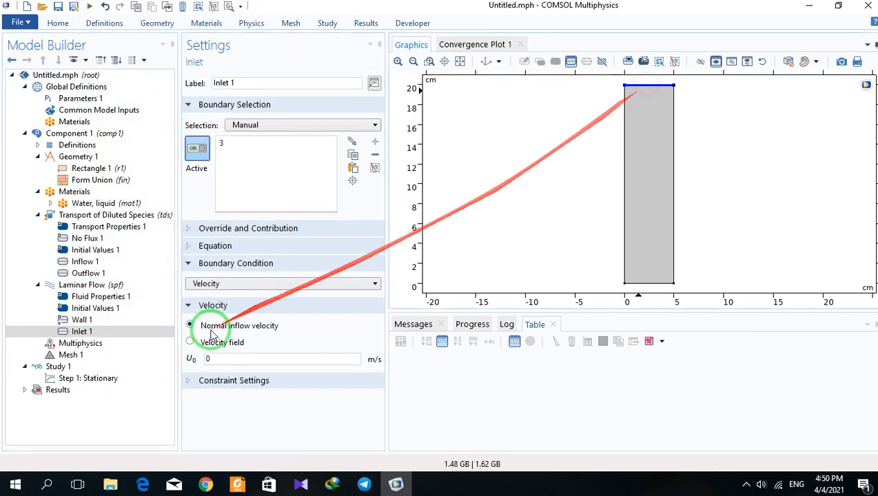
pyautogui.moveTo(237, 359); pyautogui.dragTo(160, 364)
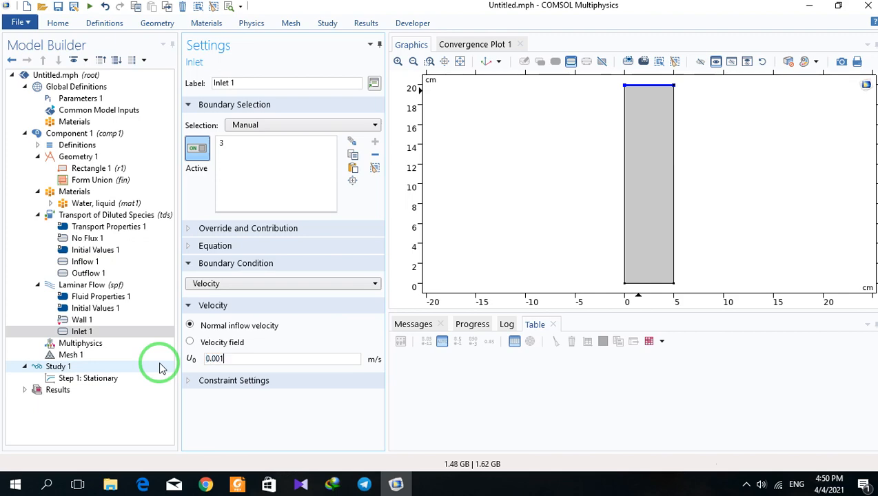
# Add a Laminar Flow Outlet with the Pressure condition on the rectangle's bottom edge.
pyautogui.click(66, 285)
pyautogui.rightClick(66, 285)
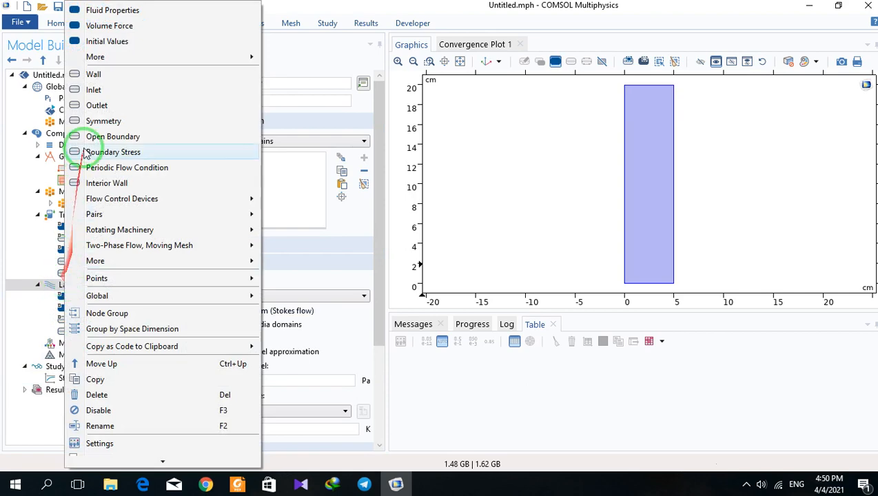
pyautogui.click(129, 107)
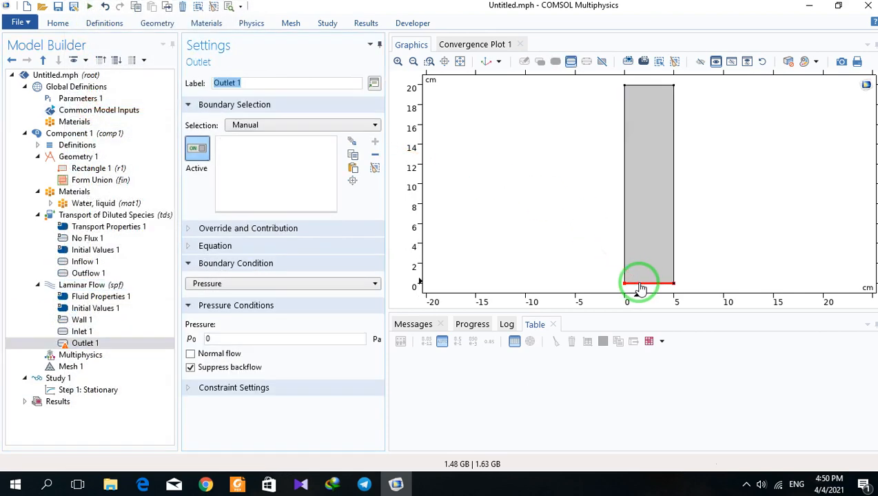
pyautogui.click(637, 285)
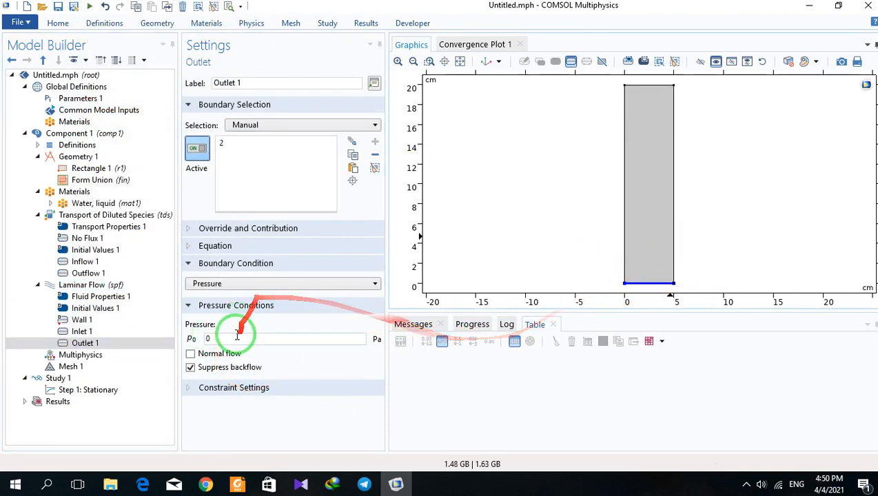
pyautogui.moveTo(233, 338); pyautogui.dragTo(170, 332)
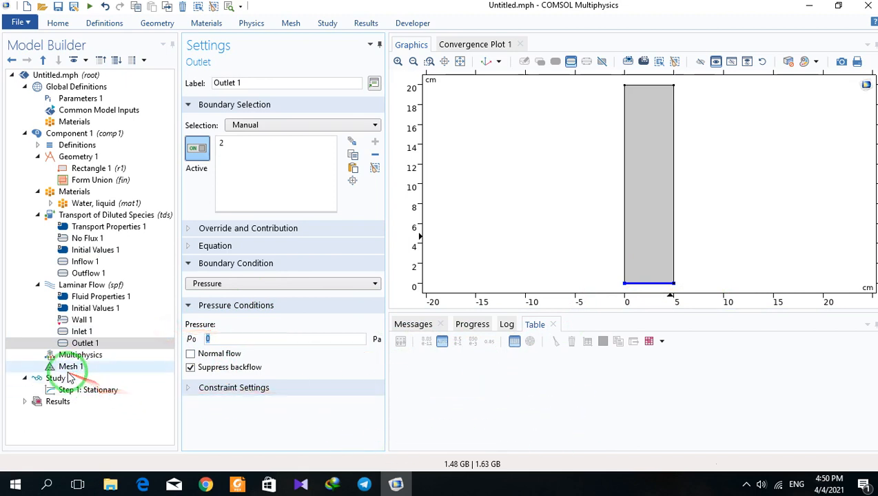
# Couple convection in the species Transport Properties to the laminar flow by choosing Velocity field (spf) as the velocity field.
pyautogui.click(59, 228)
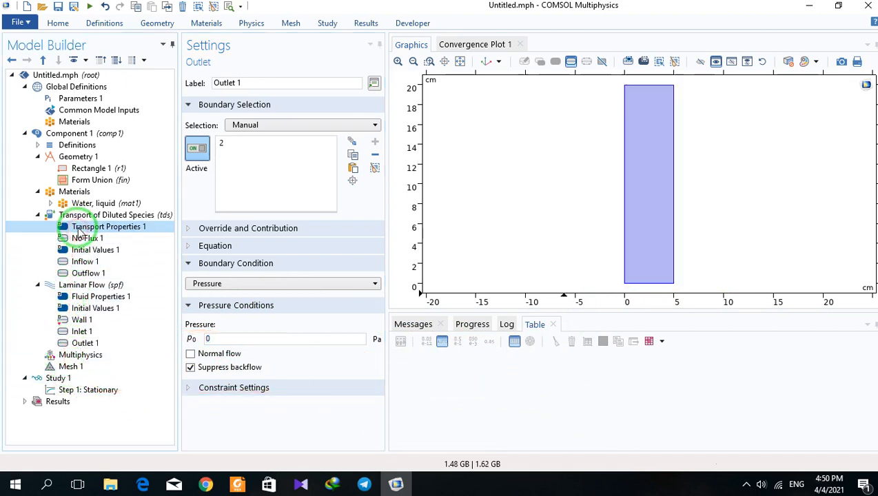
pyautogui.moveTo(383, 160); pyautogui.dragTo(379, 284)
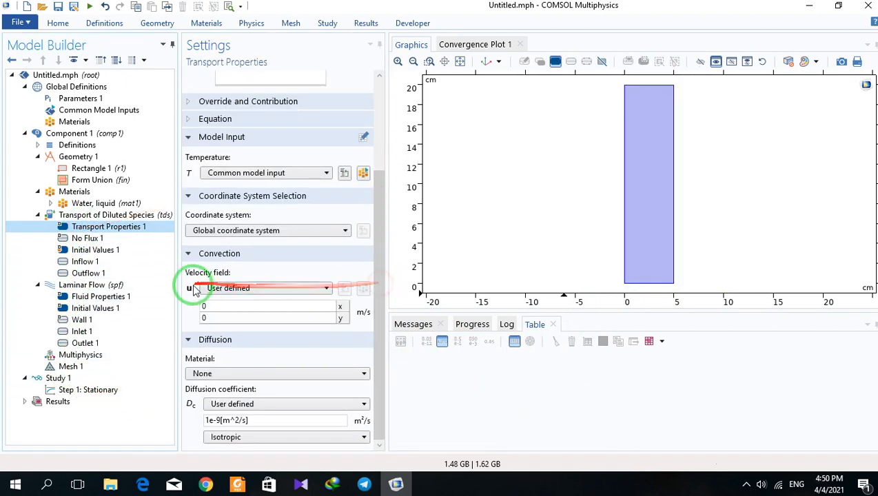
pyautogui.click(214, 290)
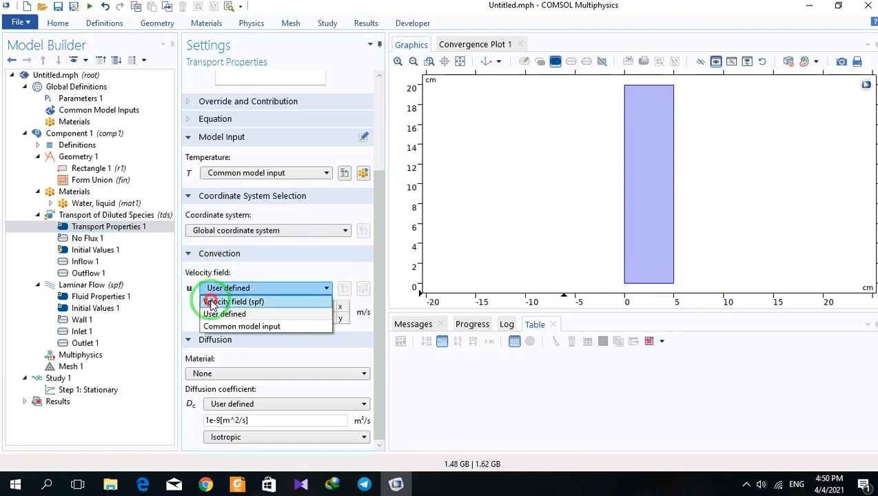
pyautogui.click(211, 301)
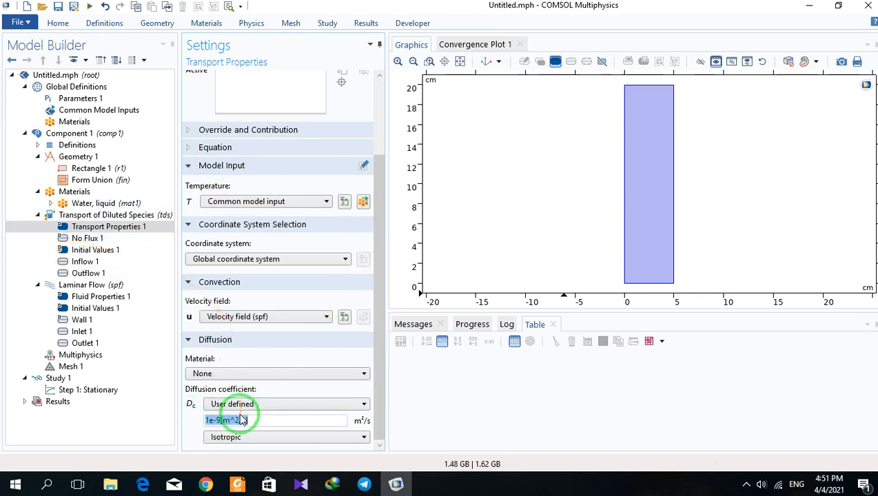
# Review the equation used by the species Transport Properties and the inflow condition's concentration setting.
pyautogui.click(458, 250)
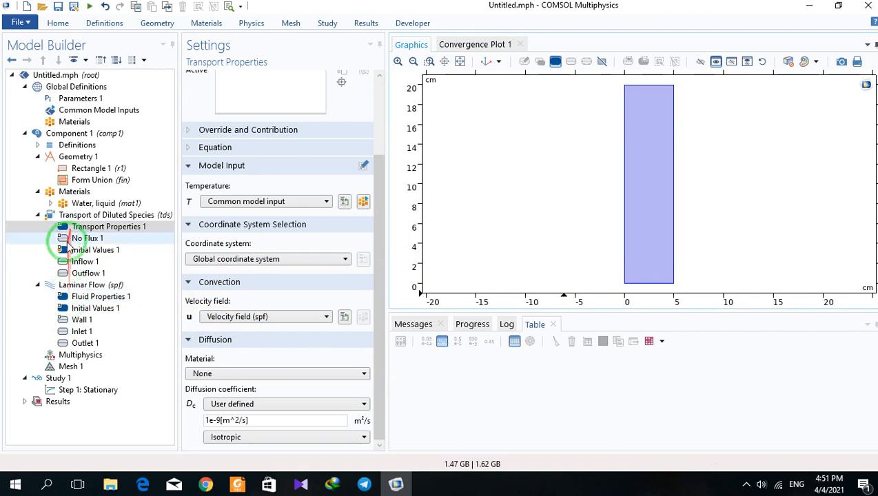
pyautogui.click(202, 147)
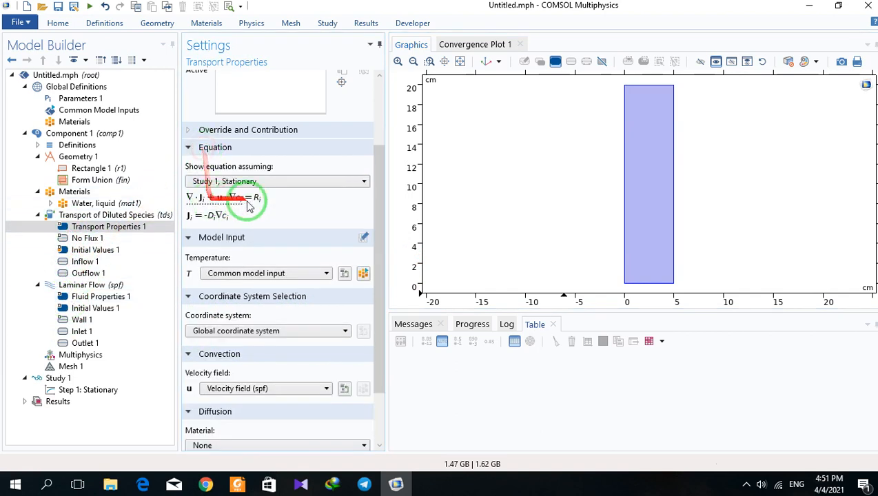
pyautogui.click(103, 261)
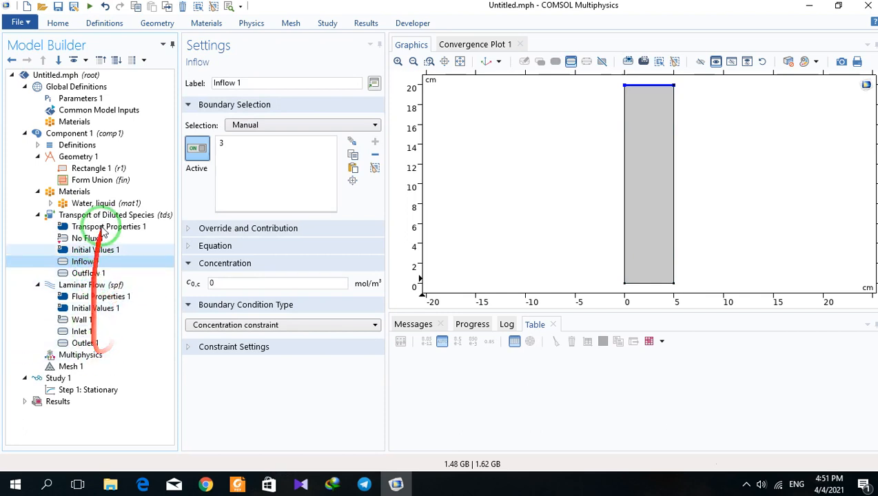
# Add a Gaussian Pulse function to the component definitions and plot it.
pyautogui.rightClick(73, 146)
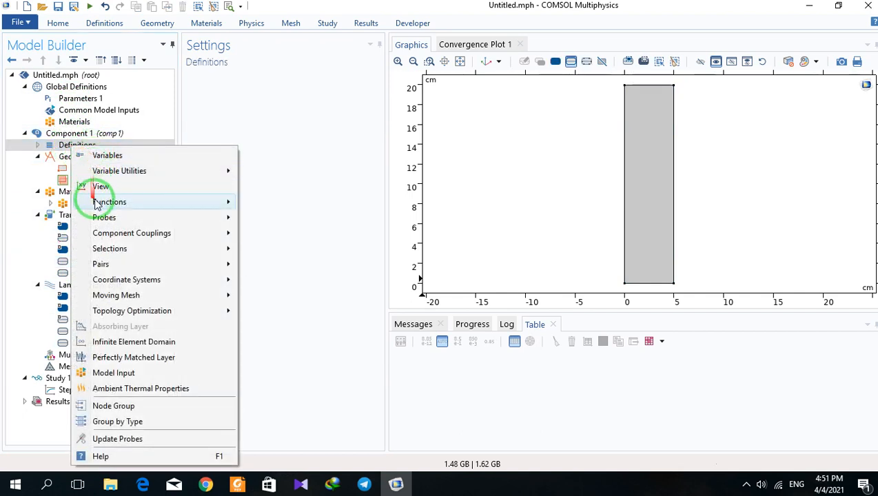
pyautogui.moveTo(157, 202)
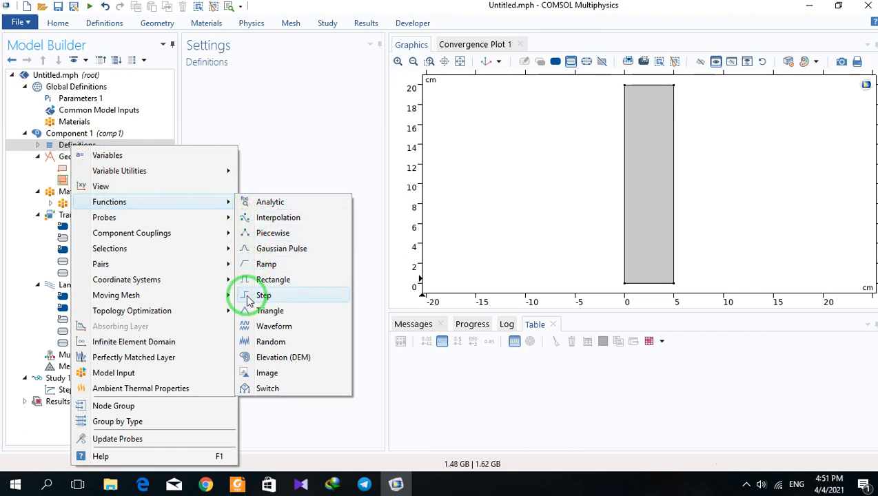
pyautogui.click(255, 249)
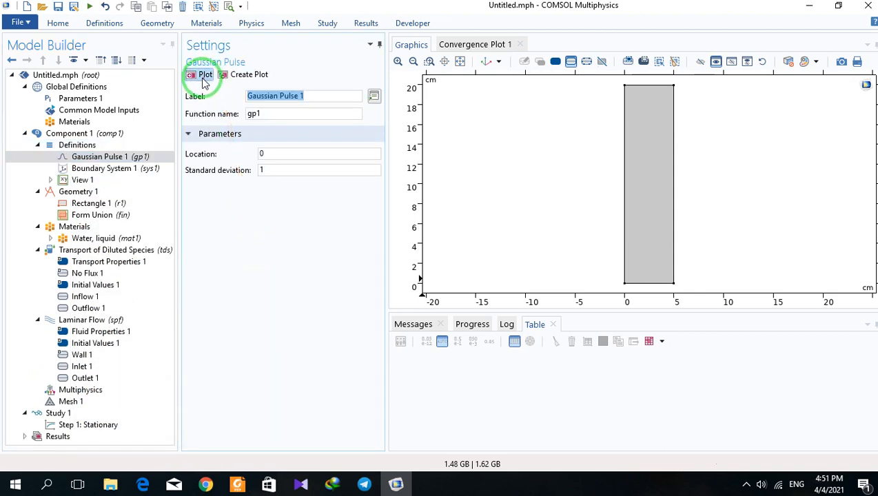
pyautogui.click(204, 76)
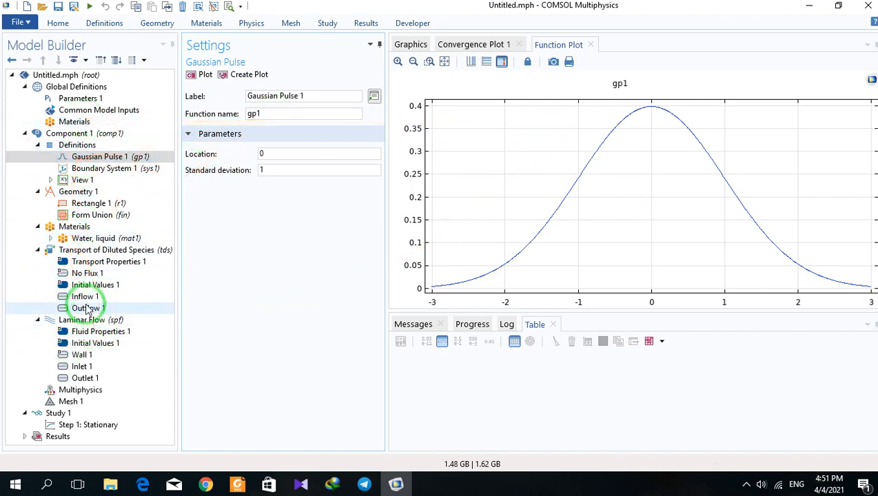
# Set the species inflow concentration to gp1(t[1/s]).
pyautogui.click(83, 296)
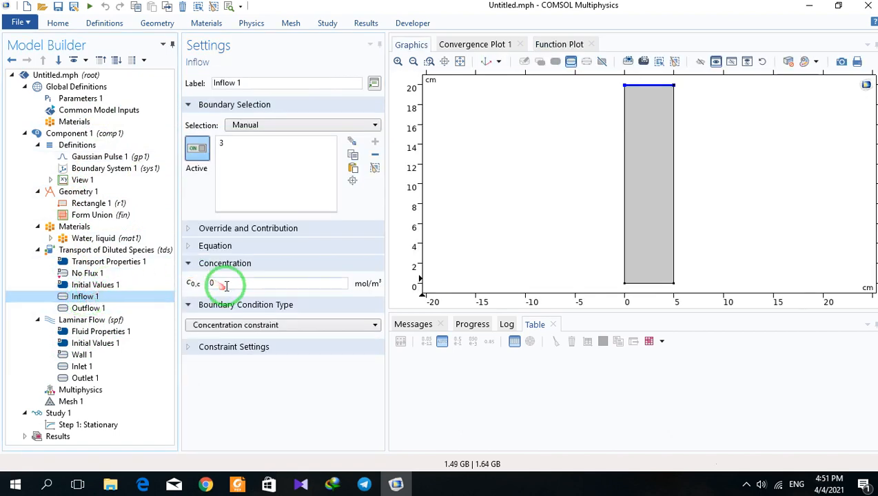
pyautogui.doubleClick(216, 285)
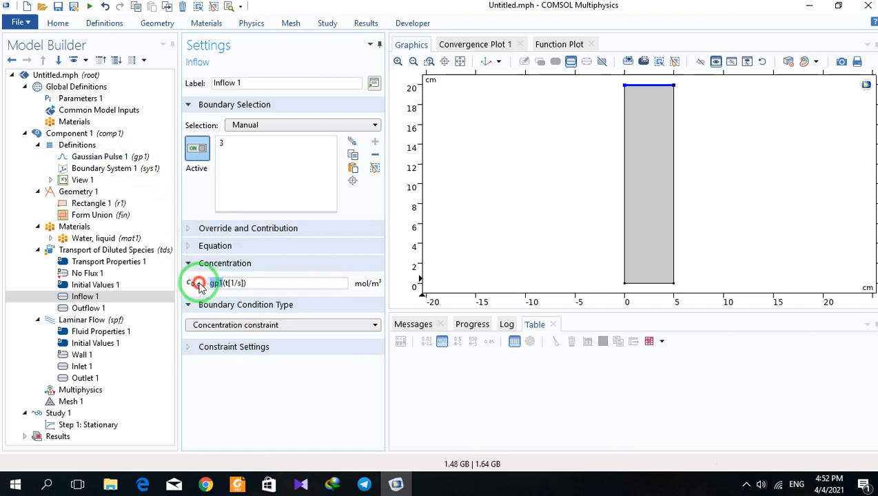
# Try the inflow concentration as gp1(t), without the [1/s] unit conversion.
pyautogui.click(226, 283)
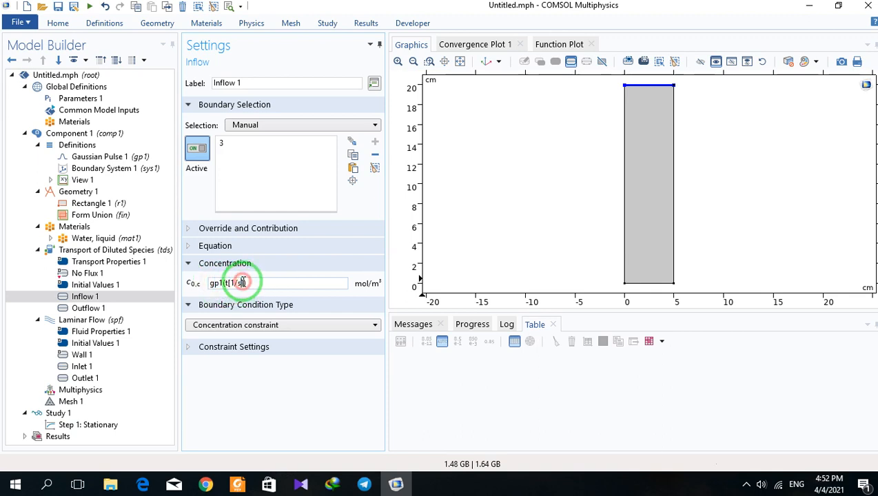
pyautogui.press('BackSpace')
pyautogui.press('BackSpace')
pyautogui.press('BackSpace')
pyautogui.press('BackSpace')
pyautogui.click(237, 385)
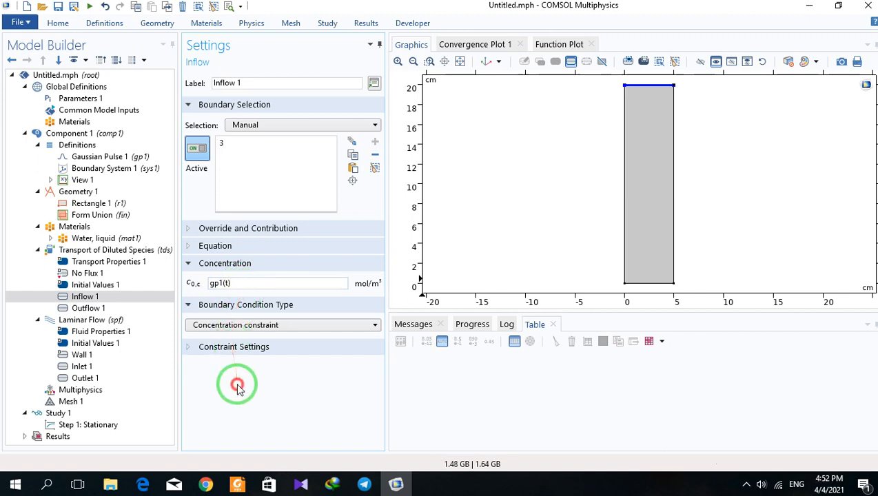
# Set the species inflow concentration to gp1(t[1/s])*C0.
pyautogui.click(228, 284)
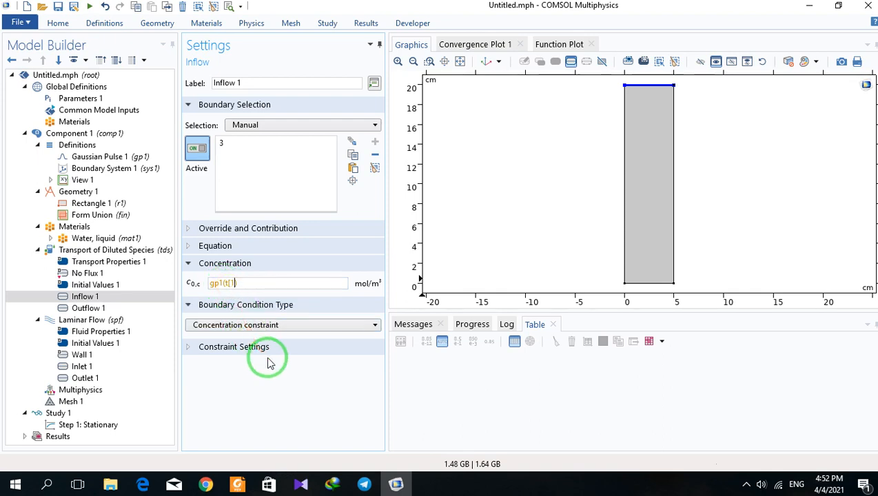
pyautogui.click(265, 381)
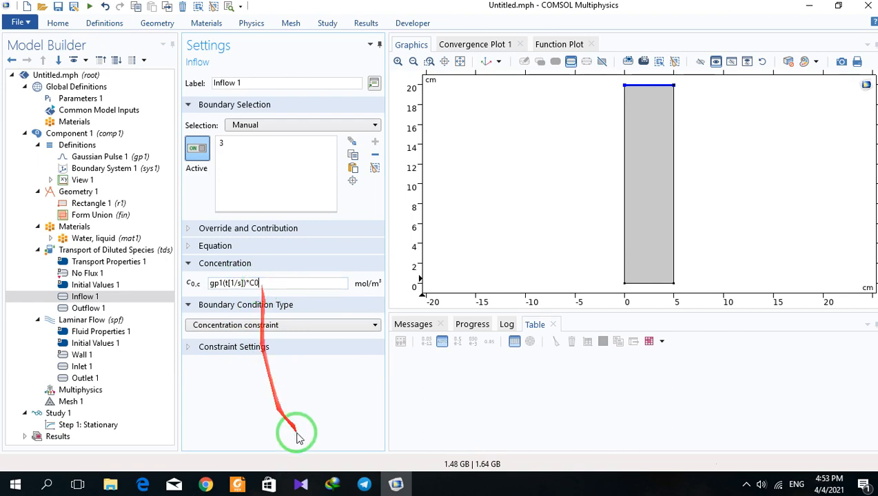
pyautogui.click(284, 381)
pyautogui.click(253, 283)
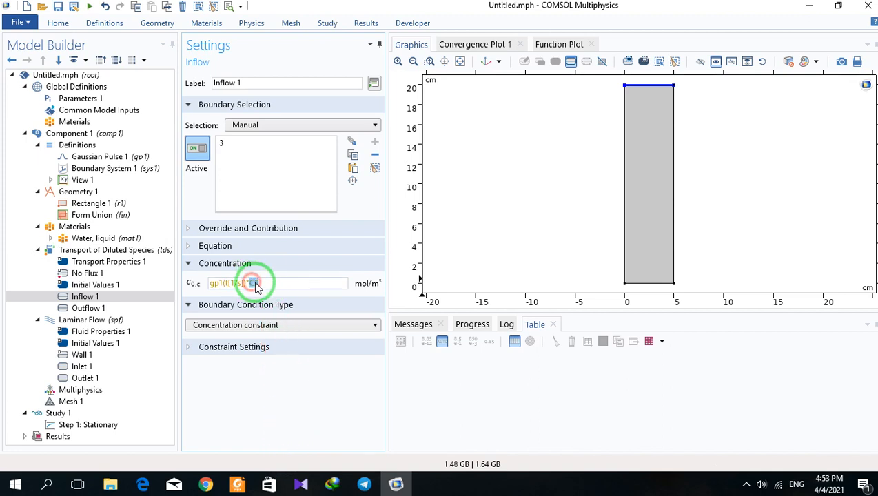
# Define a global parameter C0 with the expression 10[mol/m^3].
pyautogui.click(81, 99)
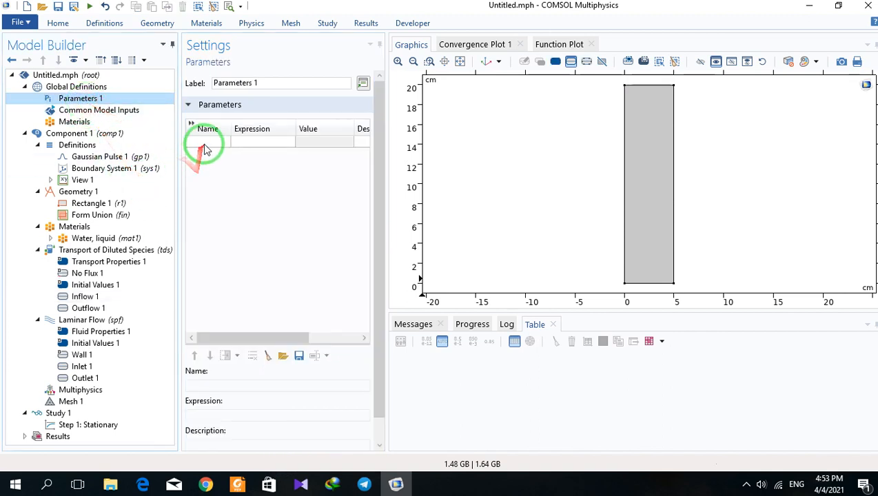
pyautogui.click(203, 143)
pyautogui.write('C0')
pyautogui.click(243, 142)
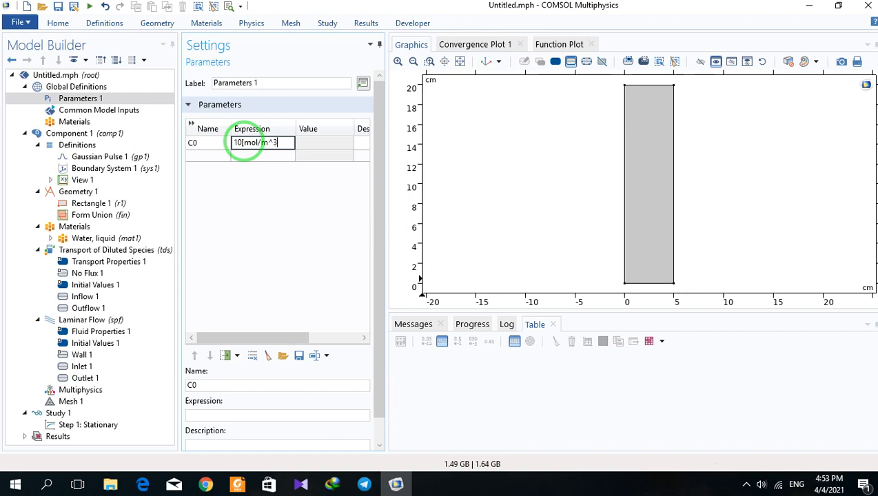
pyautogui.click(263, 200)
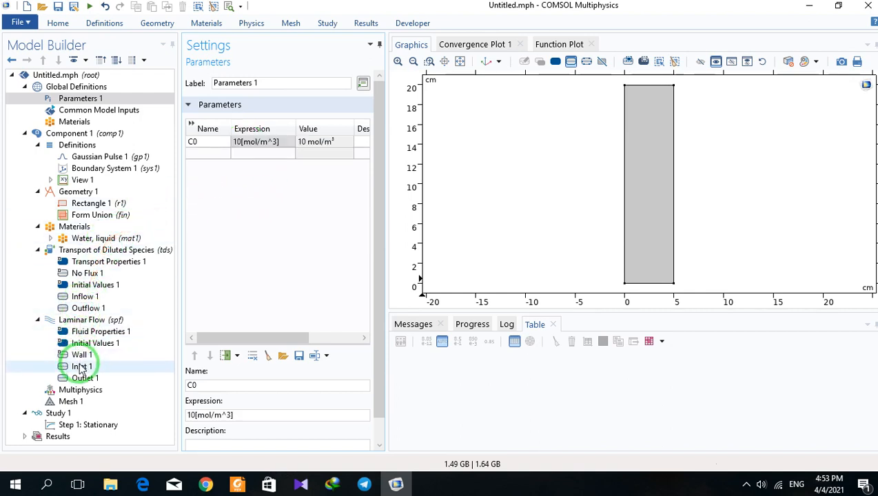
# Recheck the inflow concentration expression and build the physics-controlled mesh with Normal element size.
pyautogui.click(84, 296)
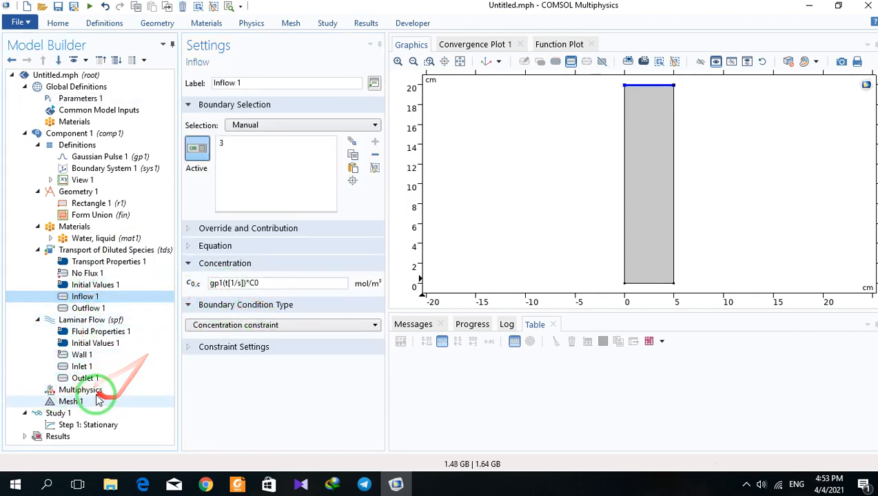
pyautogui.click(62, 404)
pyautogui.click(210, 76)
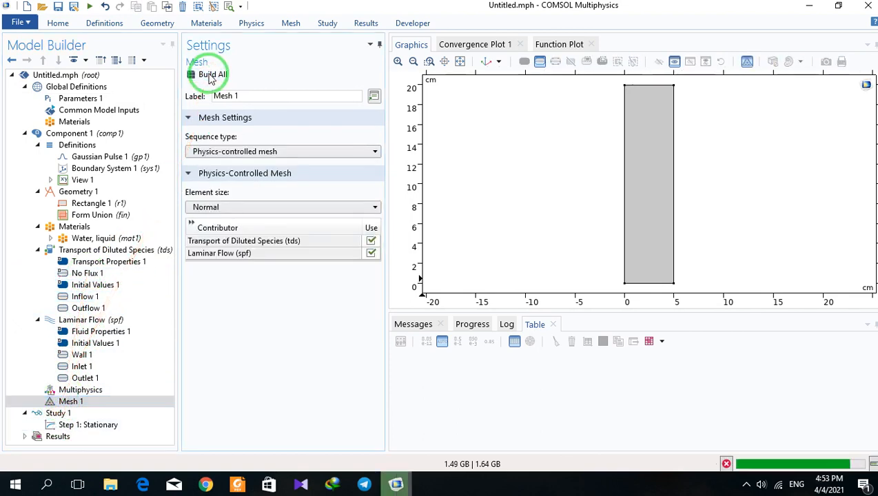
# Check the Study 1 settings and plot the Gaussian pulse function again.
pyautogui.click(54, 414)
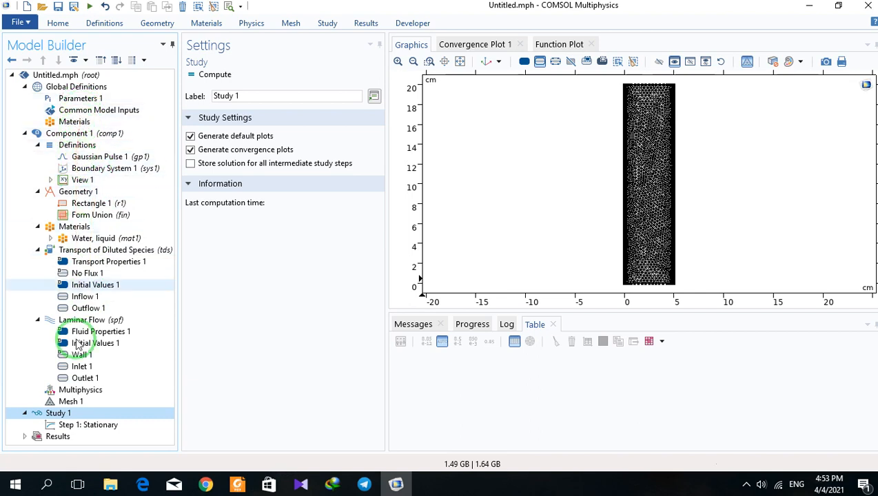
pyautogui.click(73, 159)
pyautogui.click(196, 75)
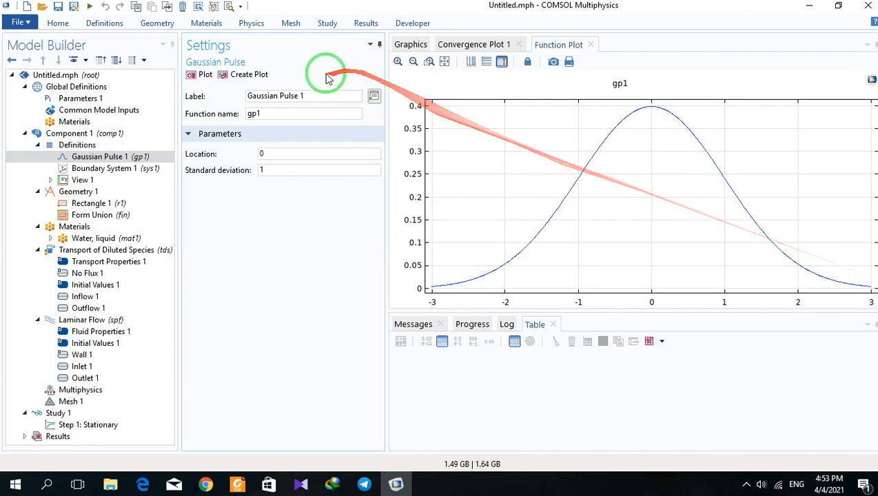
# Delete the stationary Study 1 and add a Time Dependent study in its place.
pyautogui.click(38, 415)
pyautogui.press('Delete')
pyautogui.press('Return')
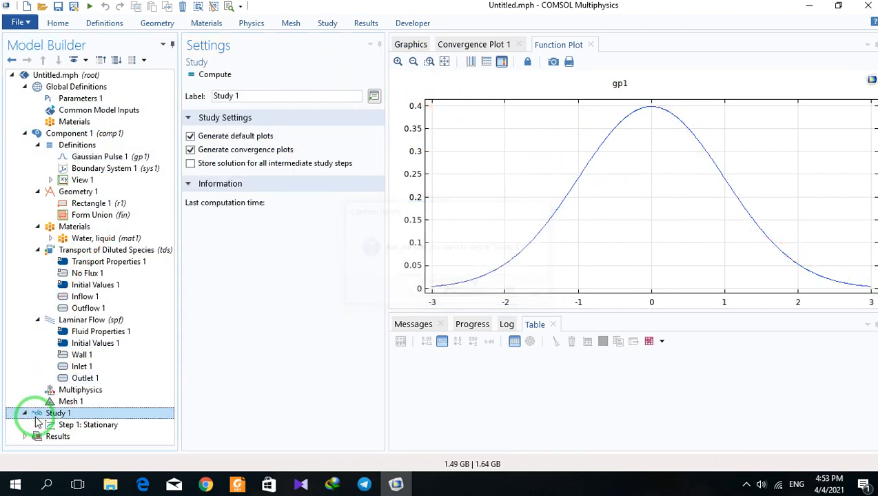
pyautogui.click(322, 25)
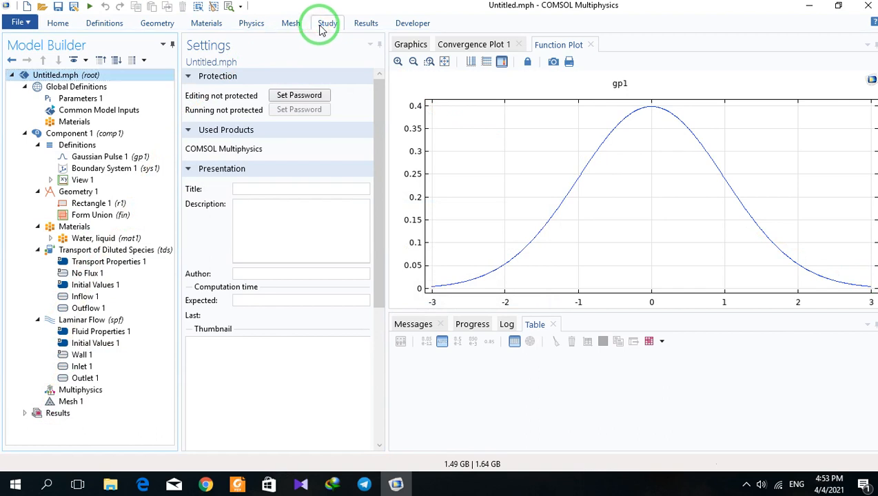
pyautogui.click(86, 47)
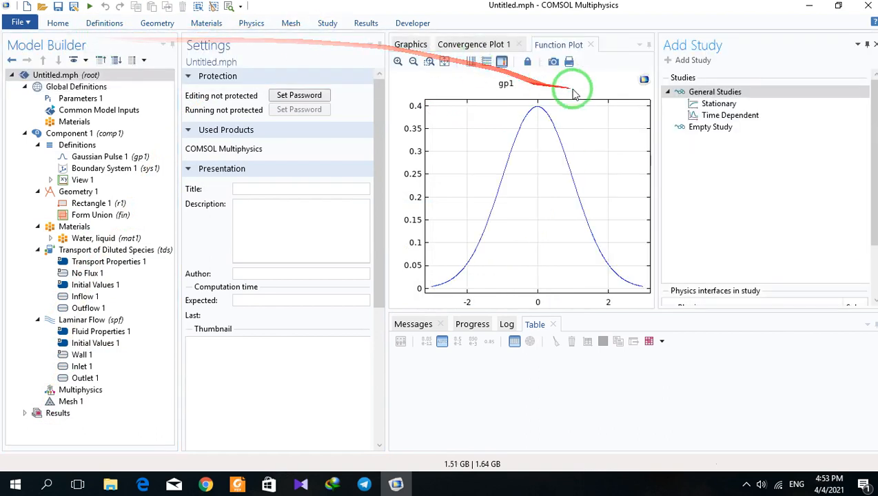
pyautogui.click(732, 116)
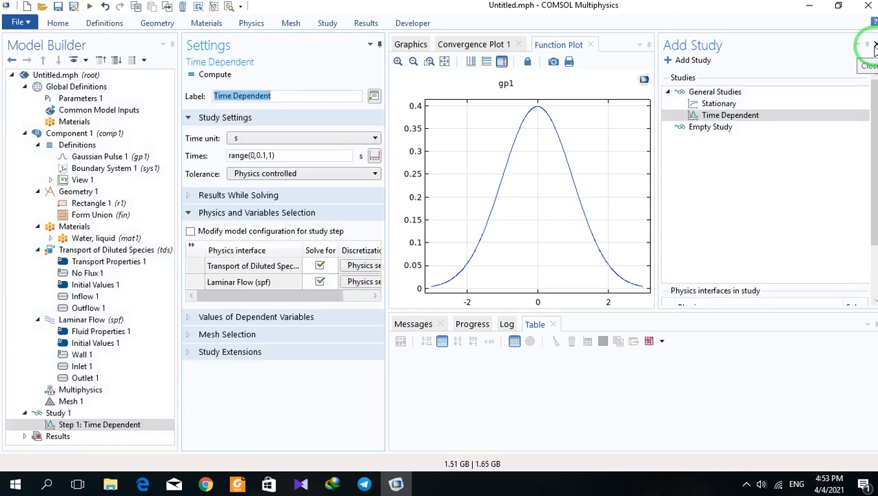
pyautogui.click(873, 45)
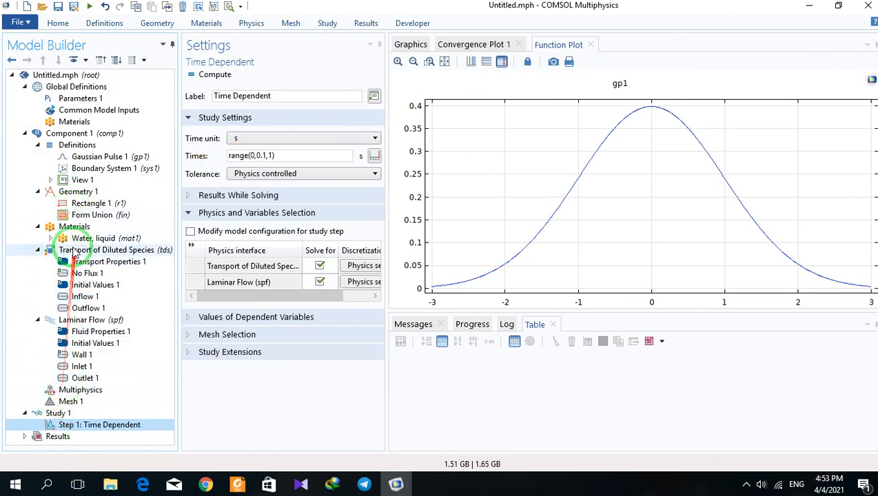
pyautogui.click(746, 484)
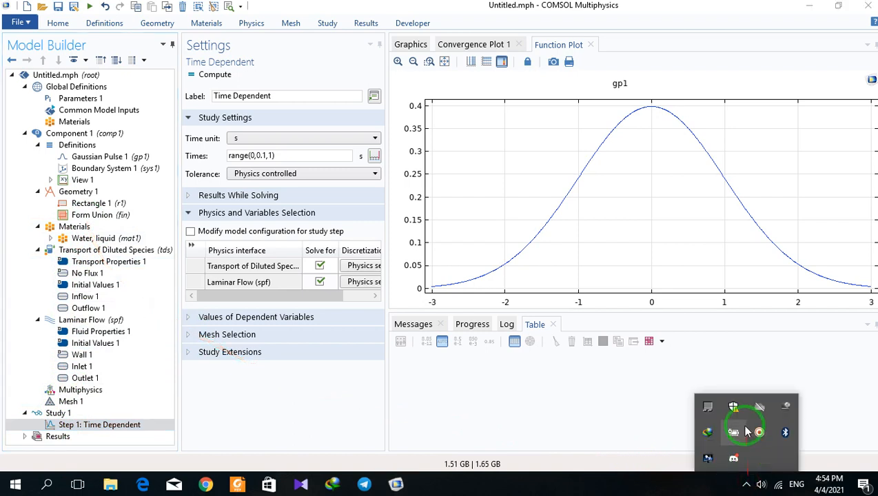
pyautogui.rightClick(759, 432)
pyautogui.click(731, 137)
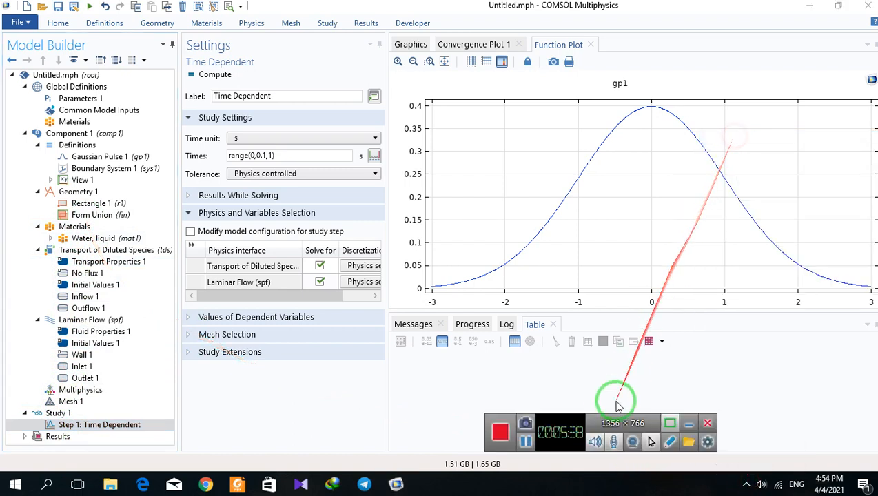
pyautogui.click(527, 445)
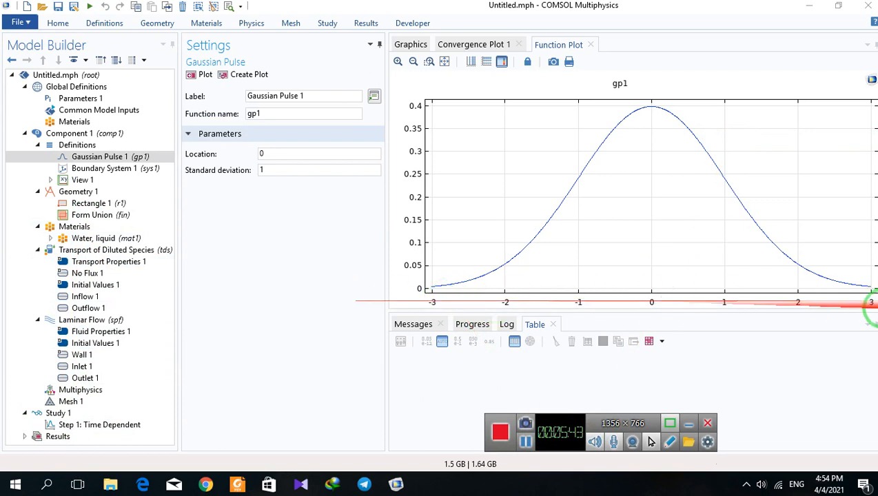
# Set the Gaussian pulse location to 3 and plot the function.
pyautogui.moveTo(280, 151); pyautogui.dragTo(213, 156)
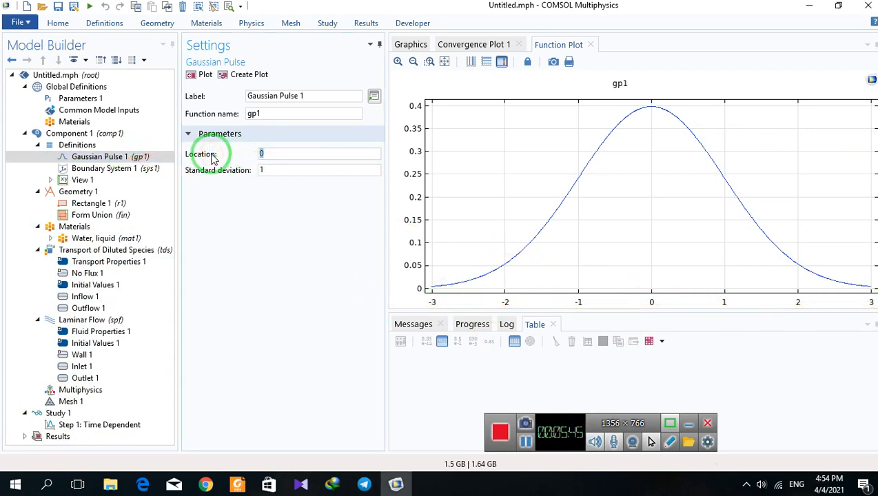
pyautogui.write('3')
pyautogui.click(202, 75)
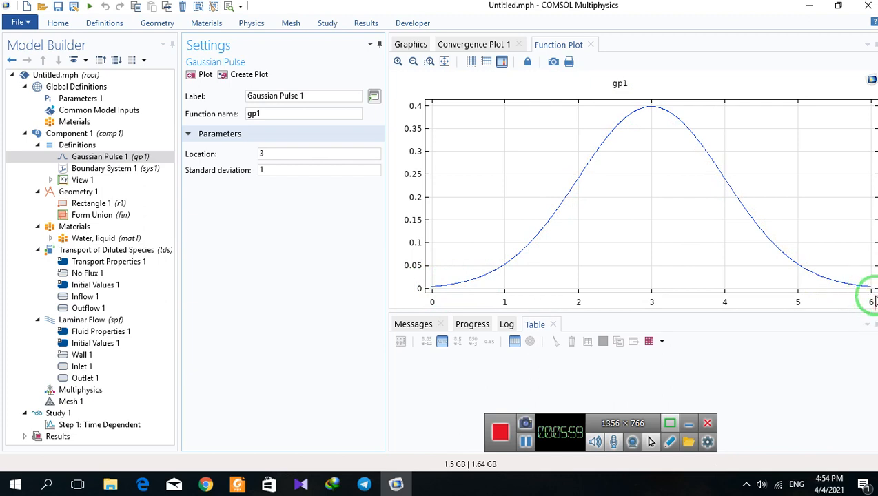
# Set the time-dependent study's output times to range(0,0.1,10) s, compute it and show the solver progress.
pyautogui.click(61, 425)
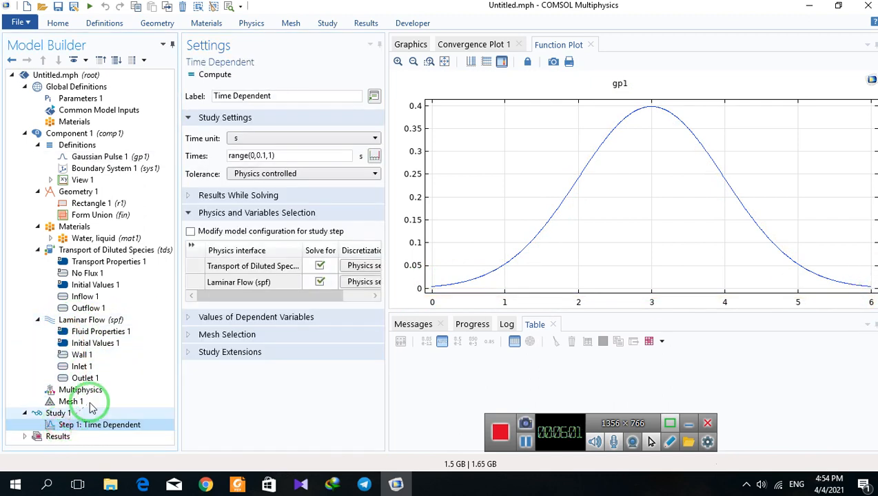
pyautogui.moveTo(267, 155); pyautogui.dragTo(255, 155)
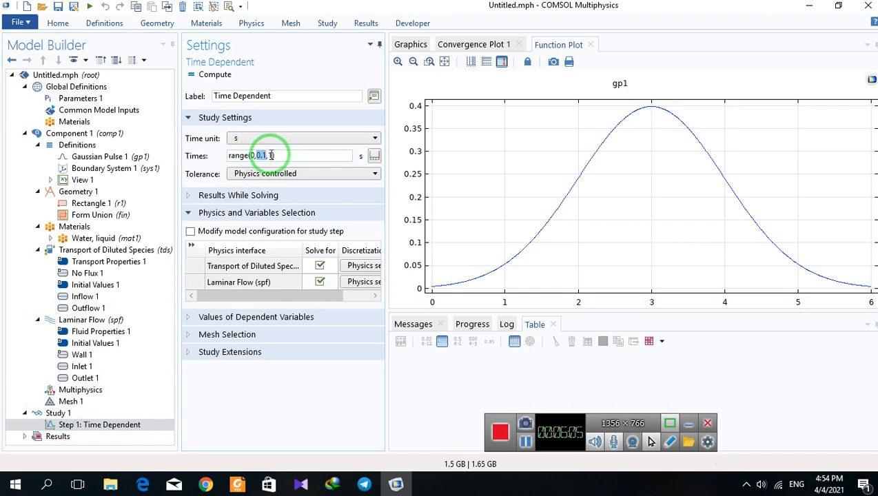
pyautogui.click(270, 155)
pyautogui.write('0')
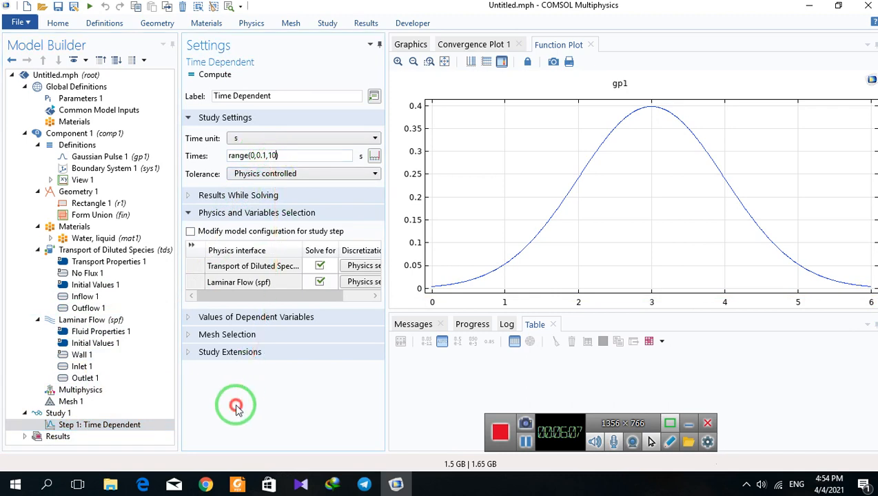
pyautogui.click(195, 76)
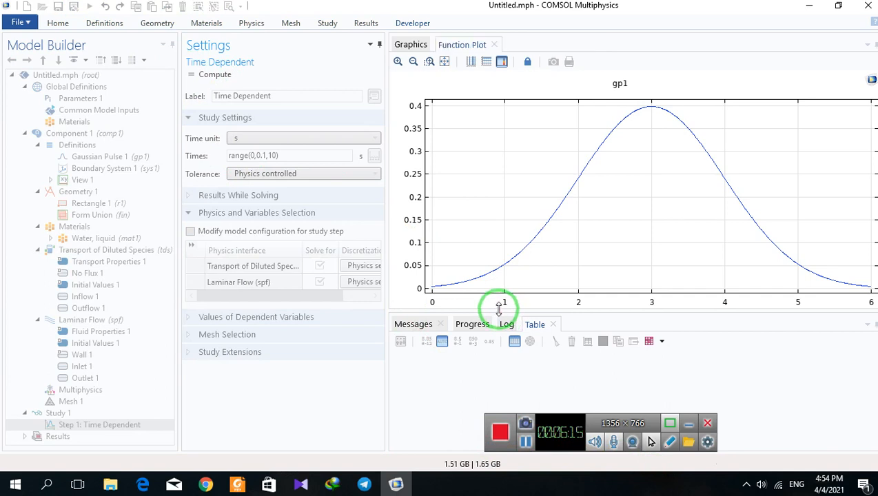
pyautogui.click(689, 421)
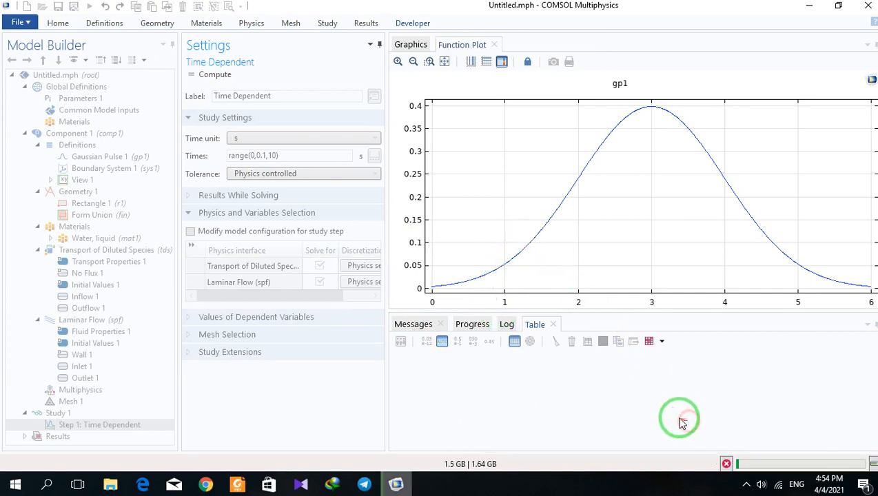
pyautogui.click(469, 324)
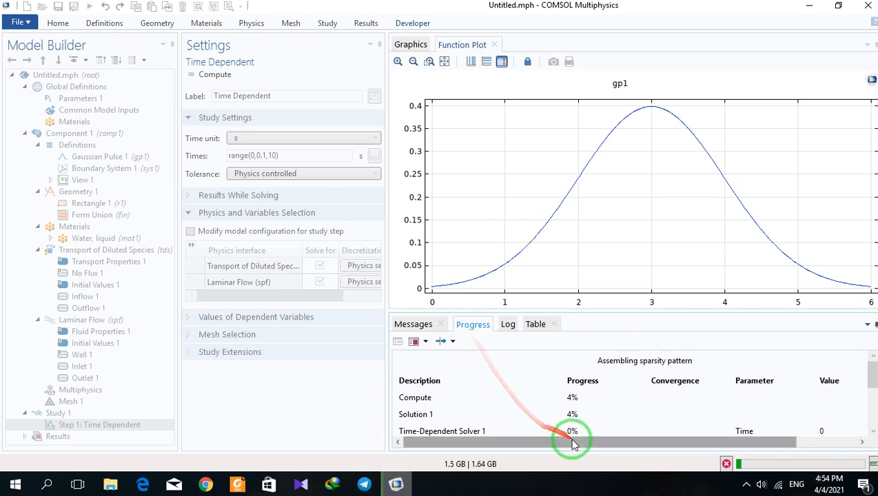
pyautogui.moveTo(572, 443); pyautogui.dragTo(583, 443)
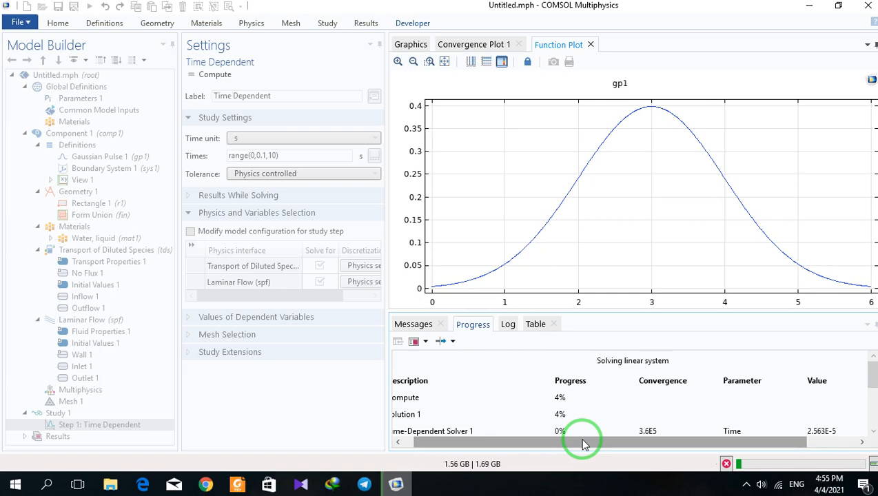
pyautogui.click(747, 485)
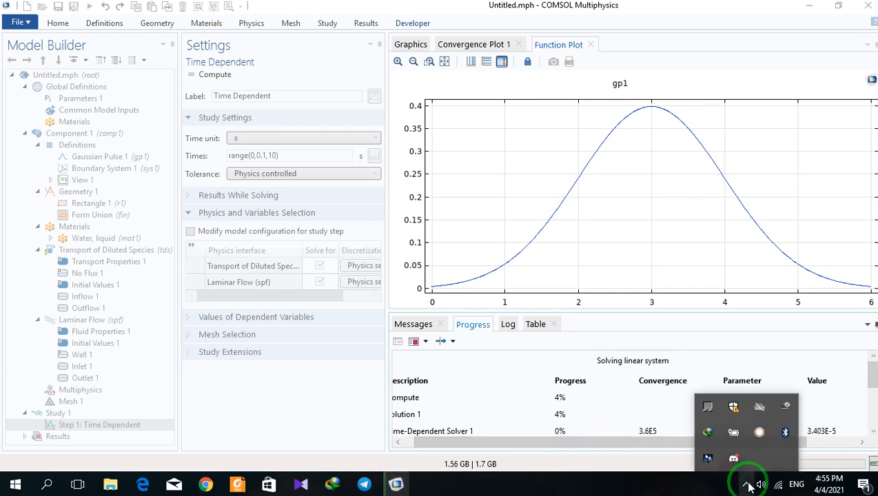
pyautogui.rightClick(759, 432)
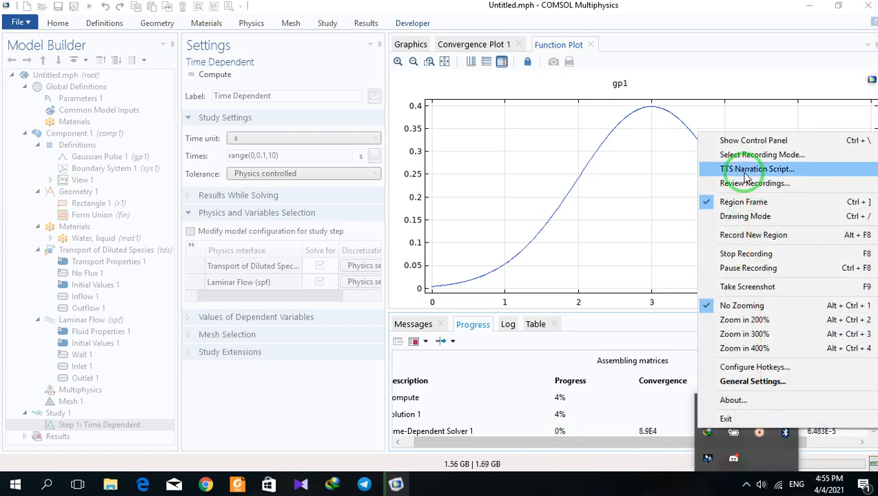
pyautogui.click(758, 140)
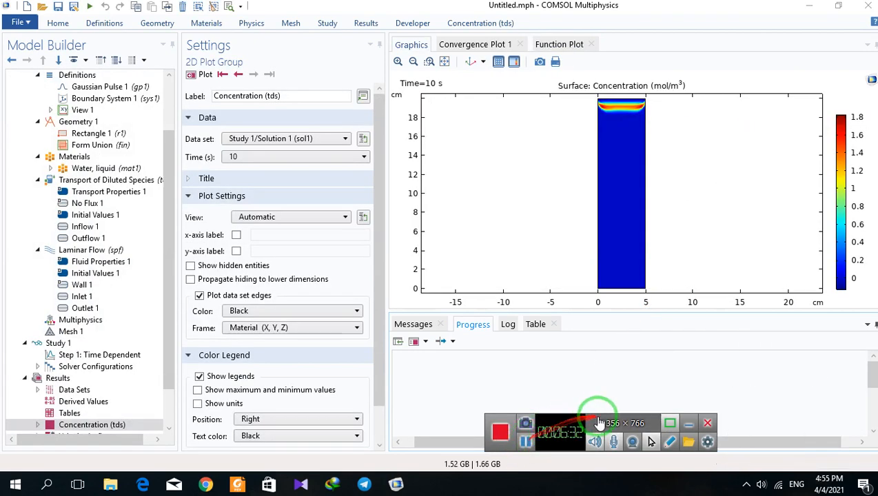
pyautogui.click(690, 425)
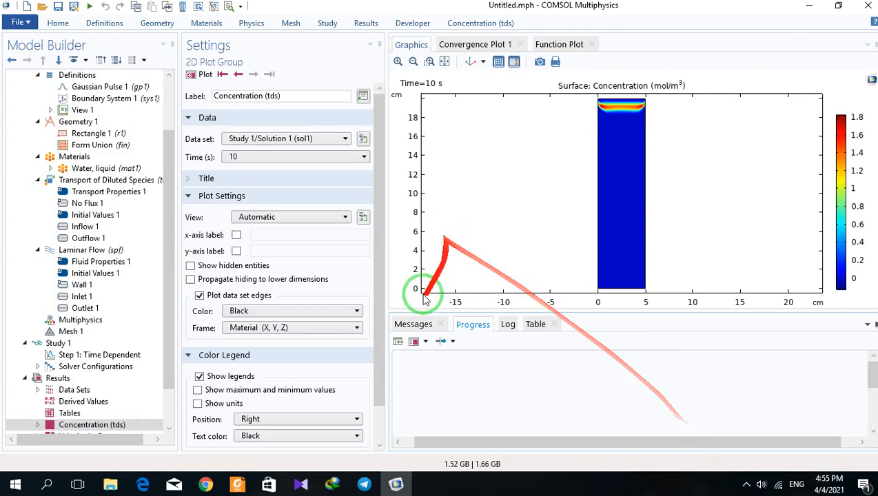
# Display the velocity and pressure plots of the solved flow.
pyautogui.moveTo(171, 180); pyautogui.dragTo(172, 206)
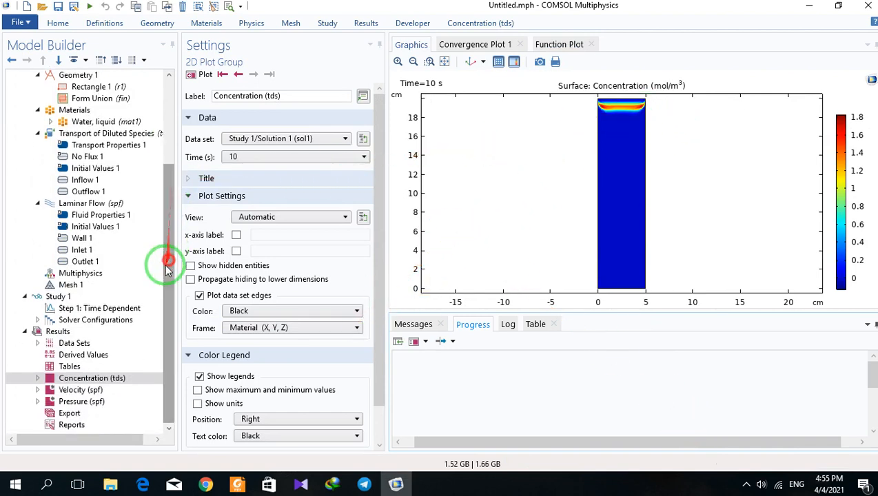
pyautogui.click(93, 391)
pyautogui.click(82, 401)
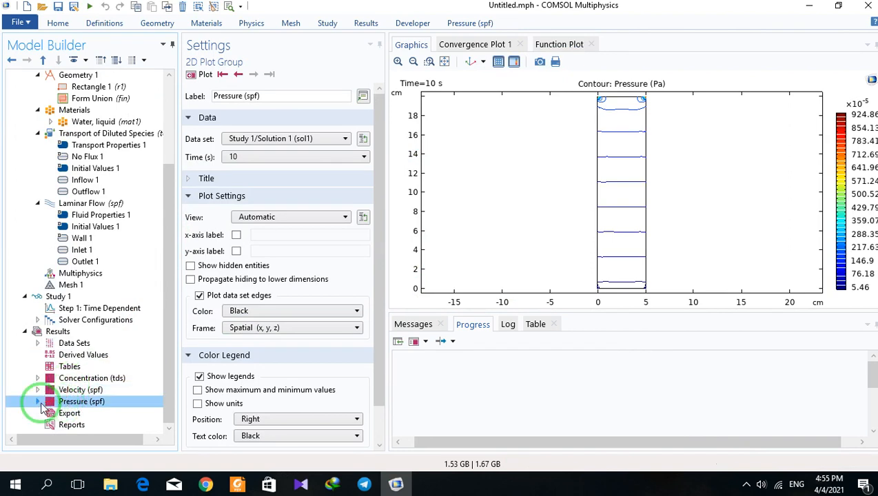
# Plot the concentration surface at 9 s and at 3.3 s.
pyautogui.click(74, 378)
pyautogui.click(248, 157)
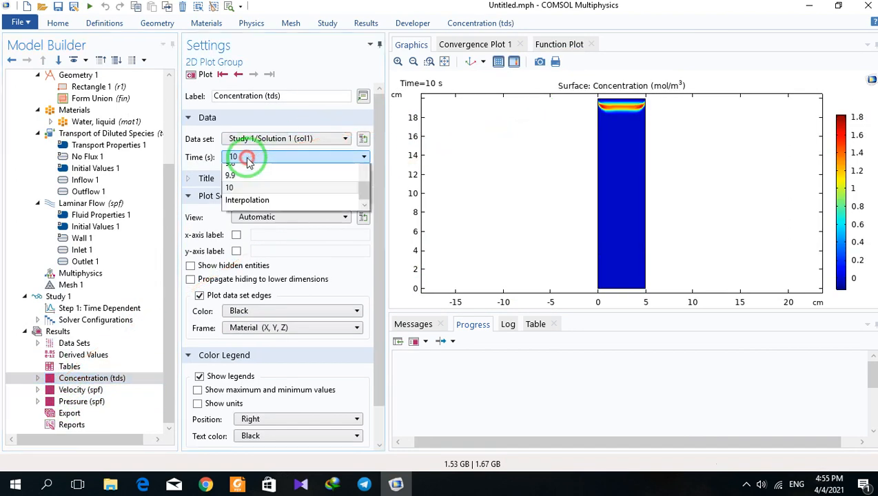
pyautogui.click(238, 178)
pyautogui.click(202, 74)
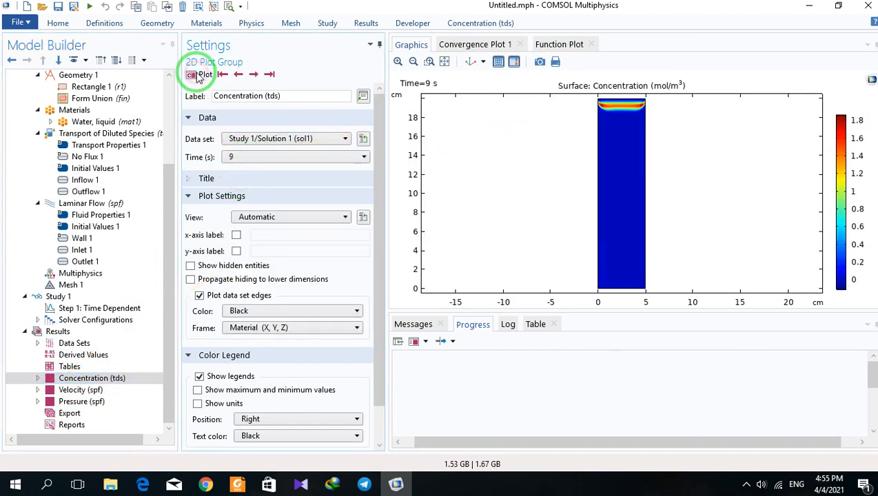
pyautogui.click(233, 156)
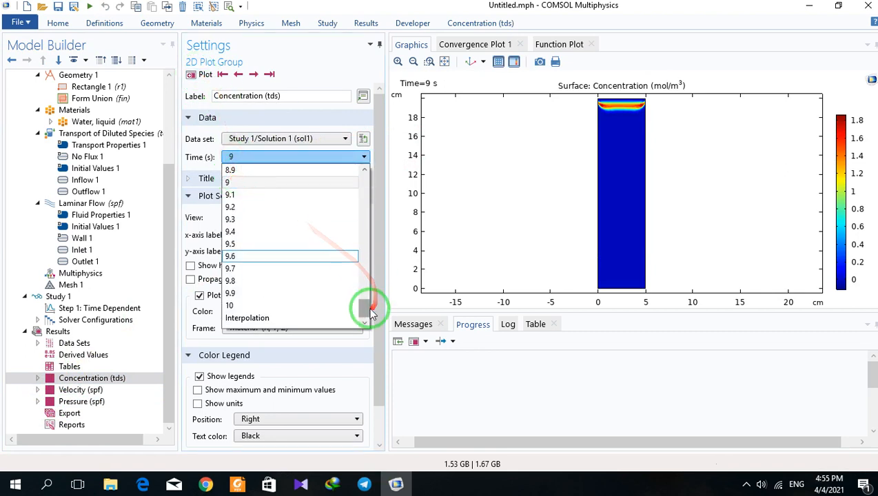
pyautogui.moveTo(365, 304); pyautogui.dragTo(362, 225)
pyautogui.click(277, 208)
pyautogui.click(202, 74)
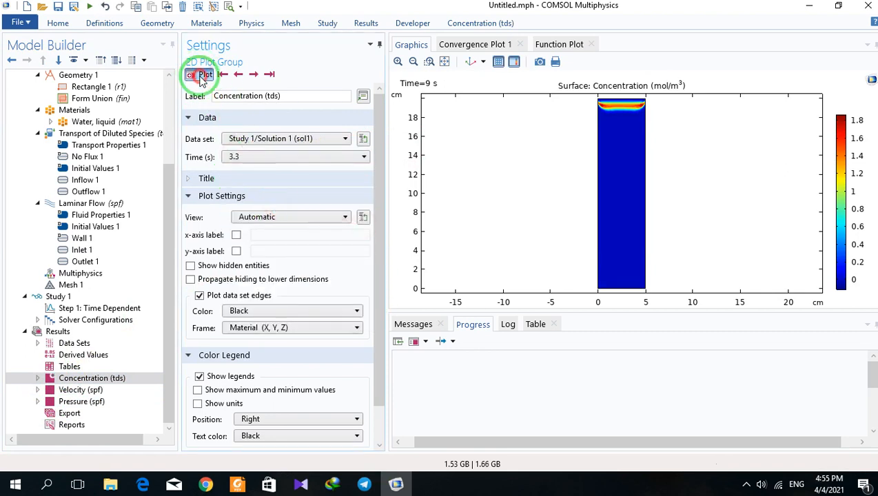
# Plot the concentration surface at 5.7 s and at 7.8 s.
pyautogui.moveTo(364, 229); pyautogui.dragTo(367, 251)
pyautogui.click(324, 256)
pyautogui.click(198, 74)
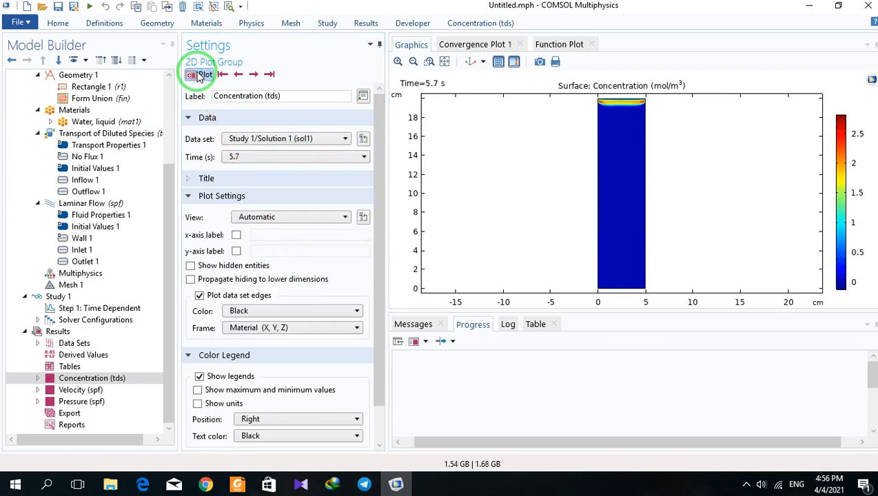
pyautogui.click(307, 160)
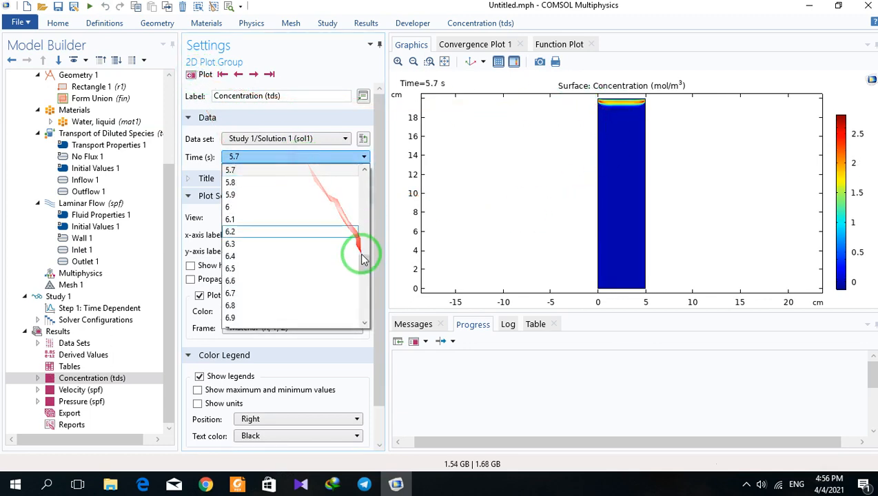
pyautogui.moveTo(360, 251); pyautogui.dragTo(365, 274)
pyautogui.click(288, 308)
pyautogui.click(216, 77)
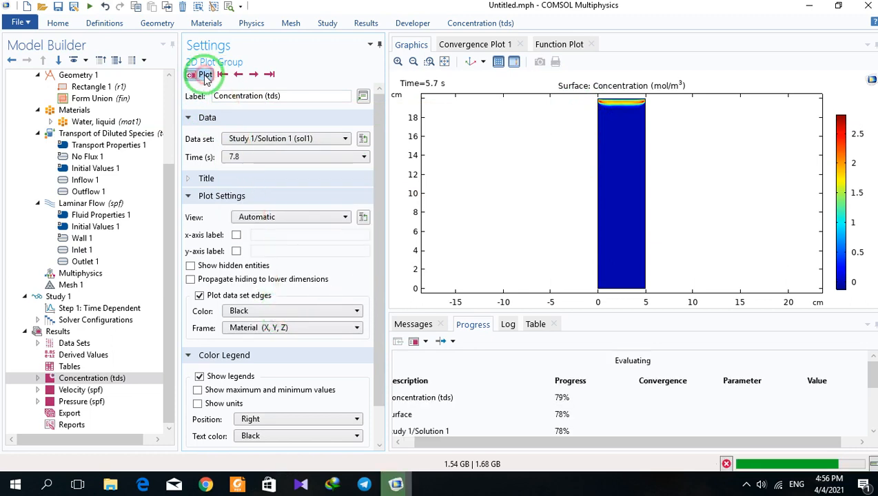
# Set the time-dependent study's output times to range(0,1,100) s and compute the study again.
pyautogui.click(79, 308)
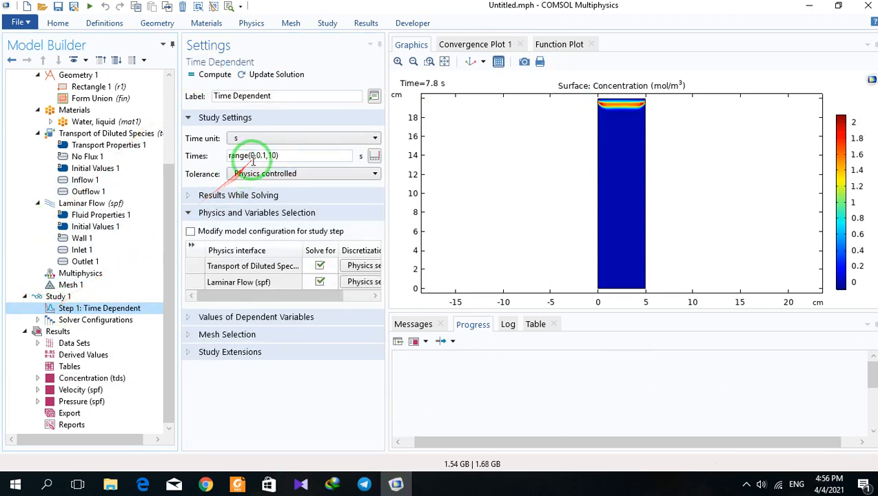
pyautogui.click(264, 156)
pyautogui.doubleClick(264, 156)
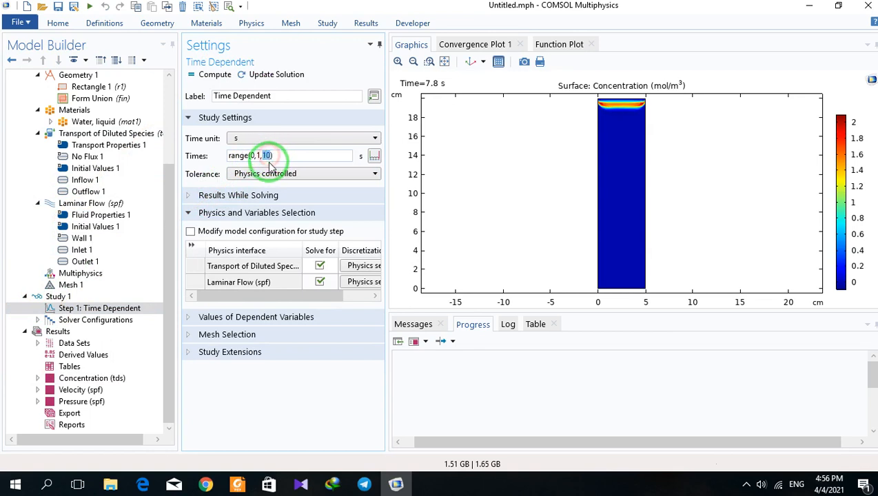
pyautogui.click(200, 75)
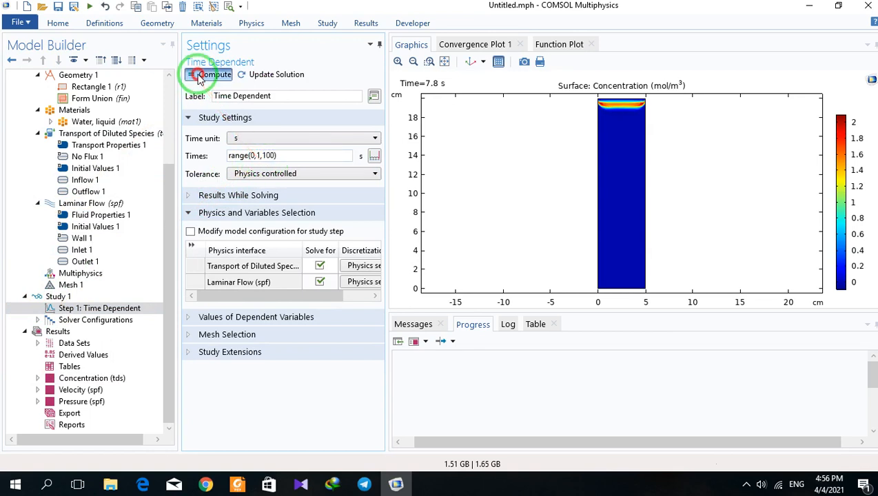
pyautogui.click(746, 484)
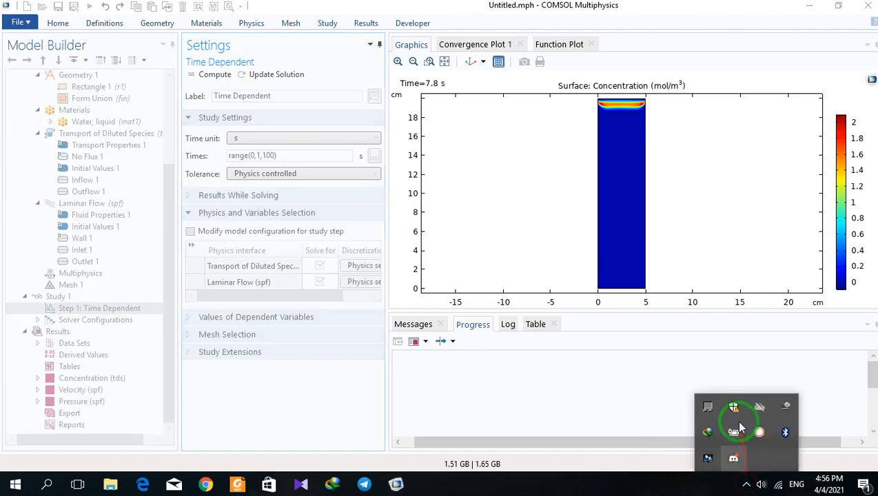
pyautogui.click(760, 433)
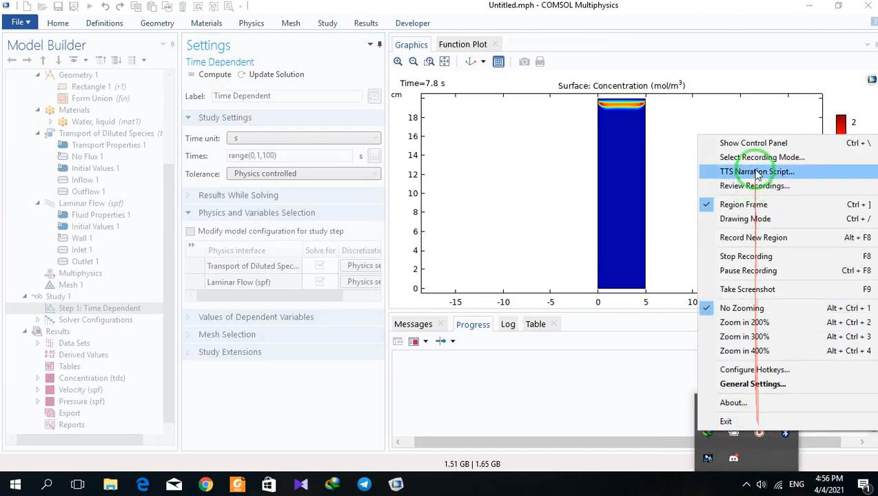
pyautogui.click(754, 146)
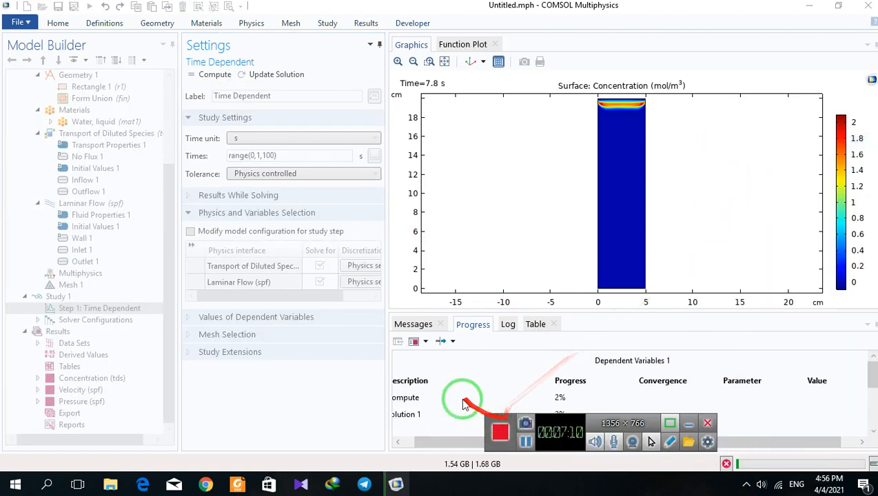
pyautogui.click(525, 444)
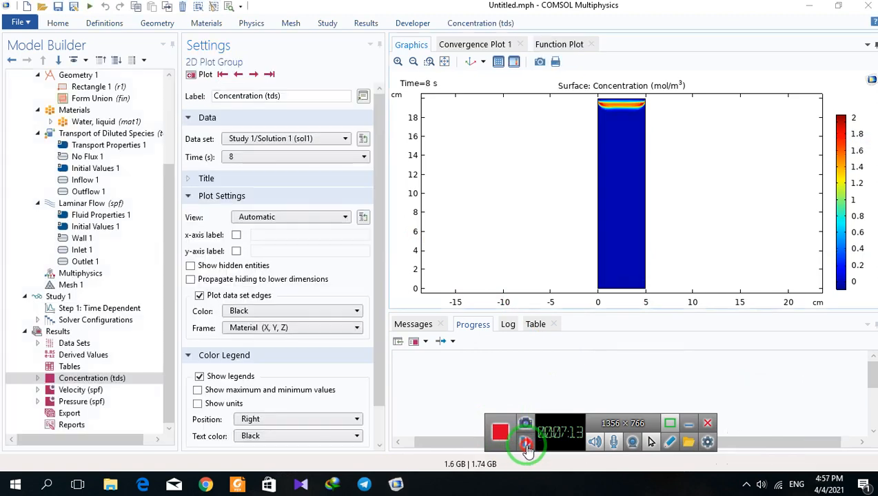
# Plot the concentration surface at 15 s and at 24 s.
pyautogui.click(231, 157)
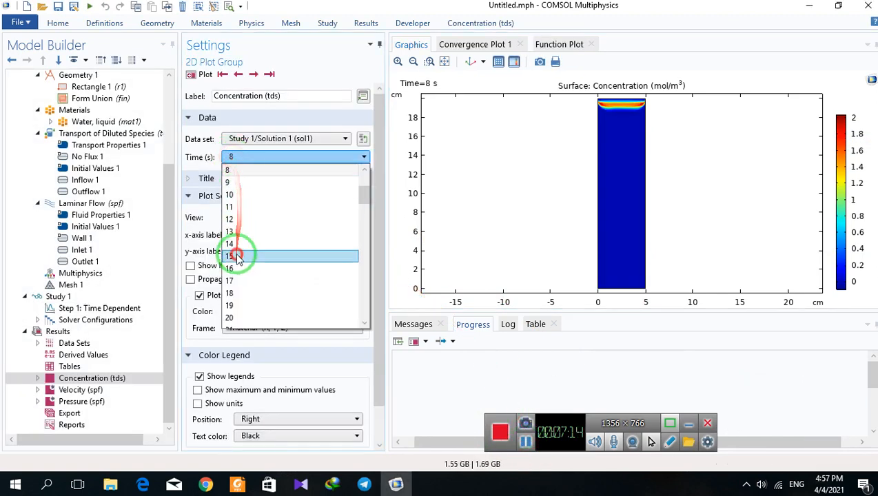
pyautogui.click(237, 252)
pyautogui.click(194, 75)
pyautogui.click(235, 157)
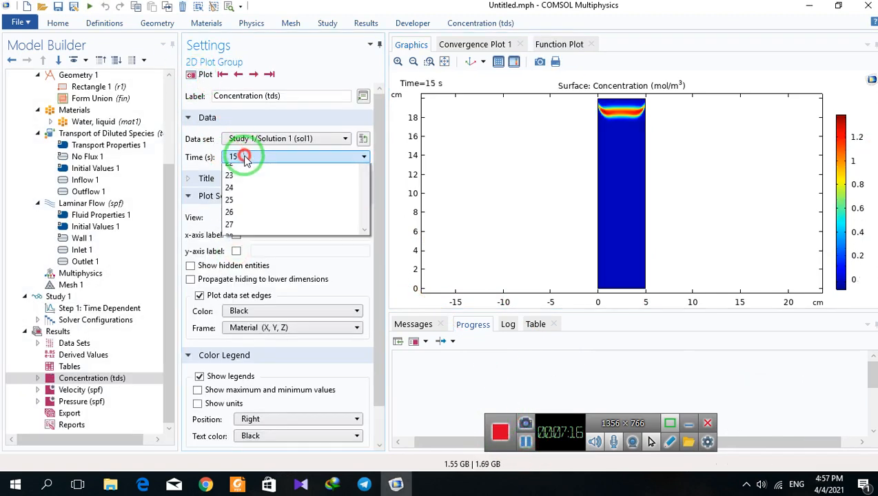
pyautogui.click(241, 279)
pyautogui.click(194, 76)
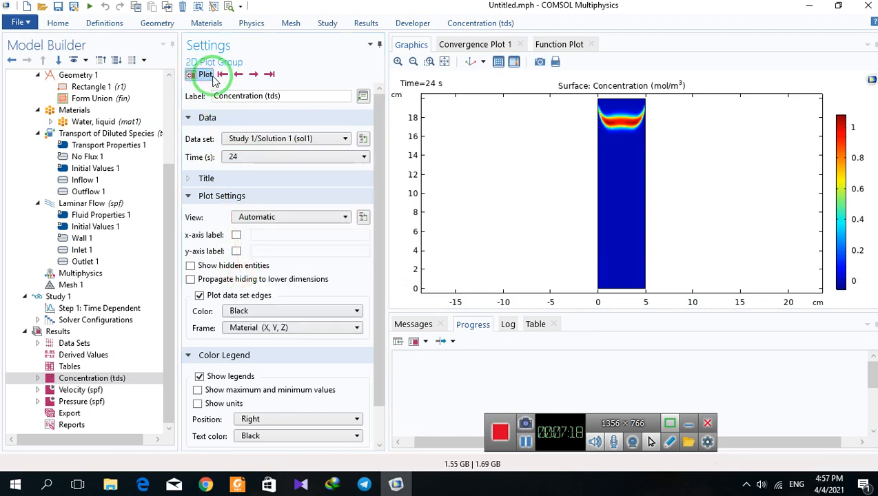
pyautogui.click(301, 159)
pyautogui.scroll(-1, 296, 207)
pyautogui.click(246, 331)
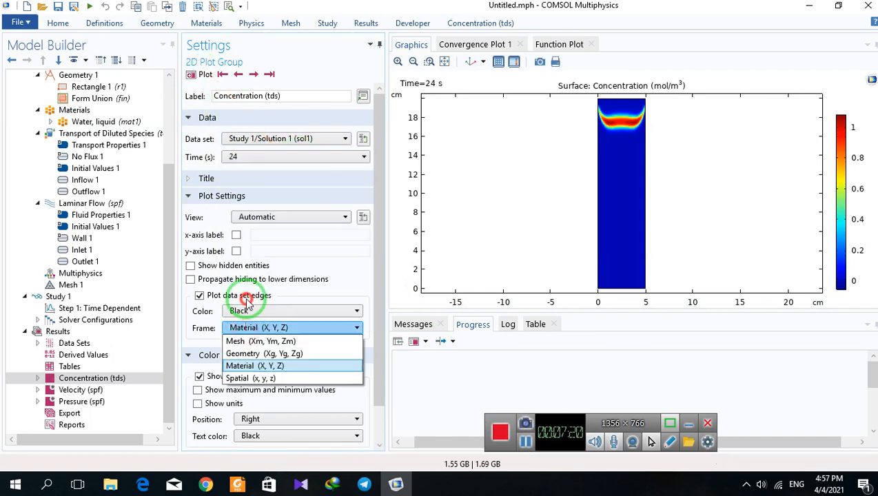
pyautogui.click(260, 160)
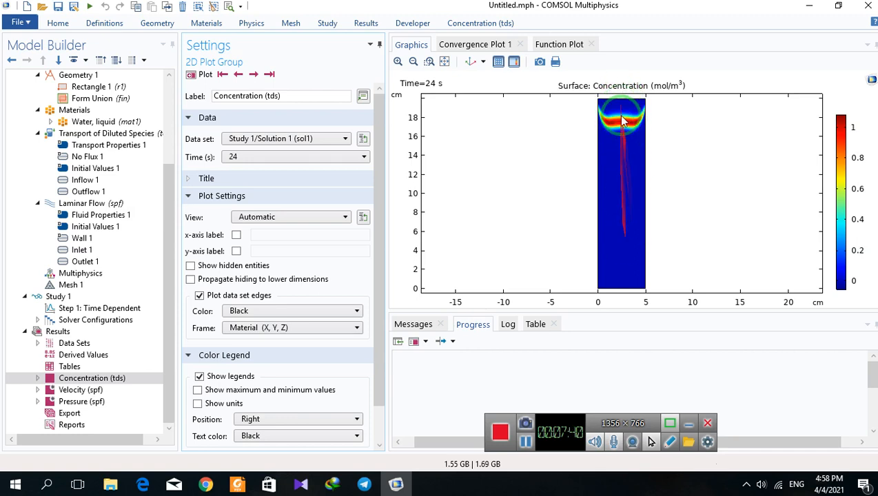
# Plot the concentration surface at 33 s and at 92 s.
pyautogui.click(265, 158)
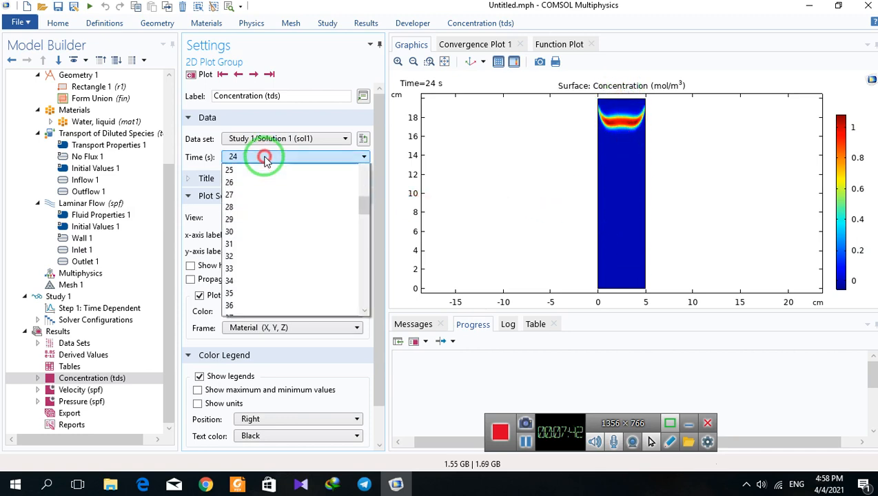
pyautogui.click(253, 281)
pyautogui.click(198, 75)
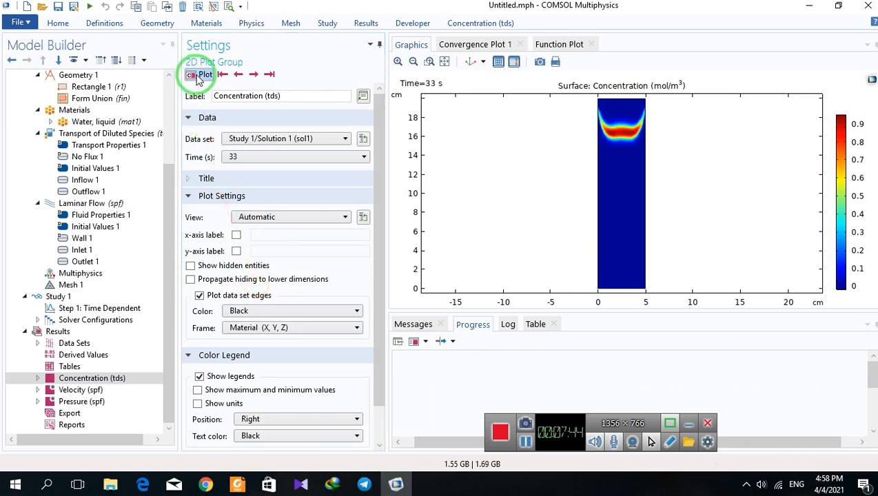
pyautogui.click(338, 157)
pyautogui.scroll(-17, 348, 262)
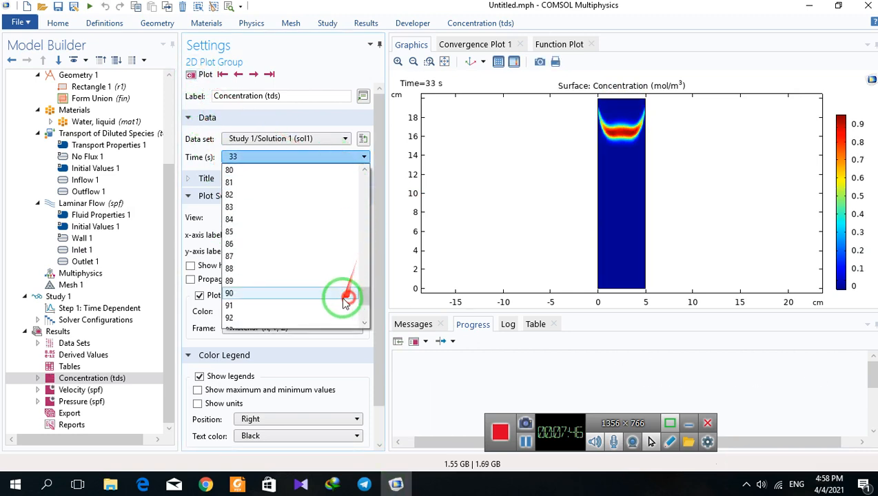
pyautogui.click(260, 311)
pyautogui.click(199, 75)
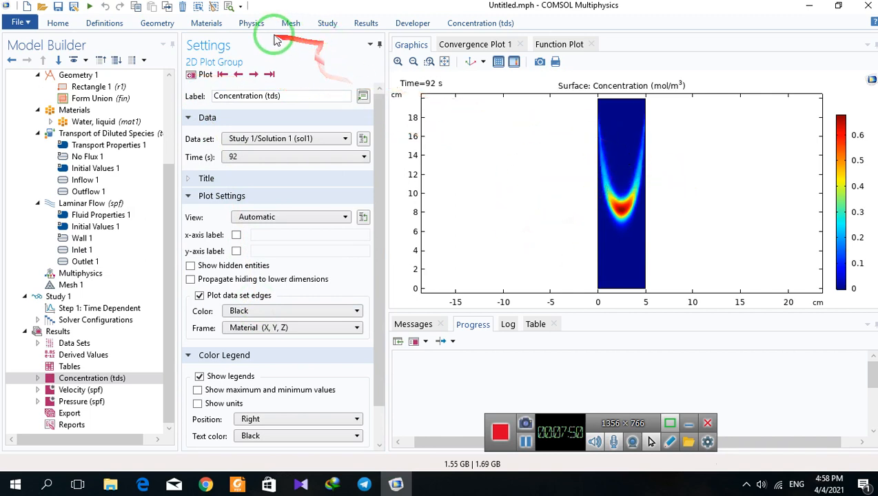
# Create a player animation of the concentration plot over all stored time steps and generate its frames.
pyautogui.click(59, 24)
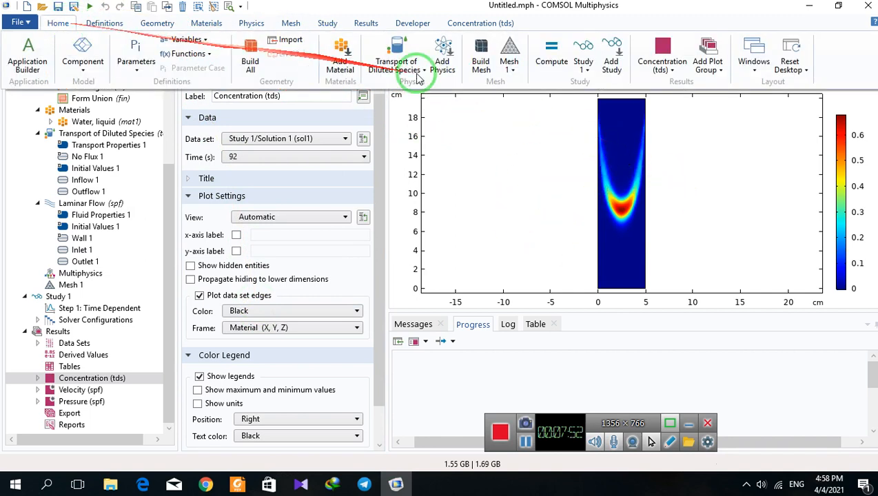
pyautogui.click(474, 132)
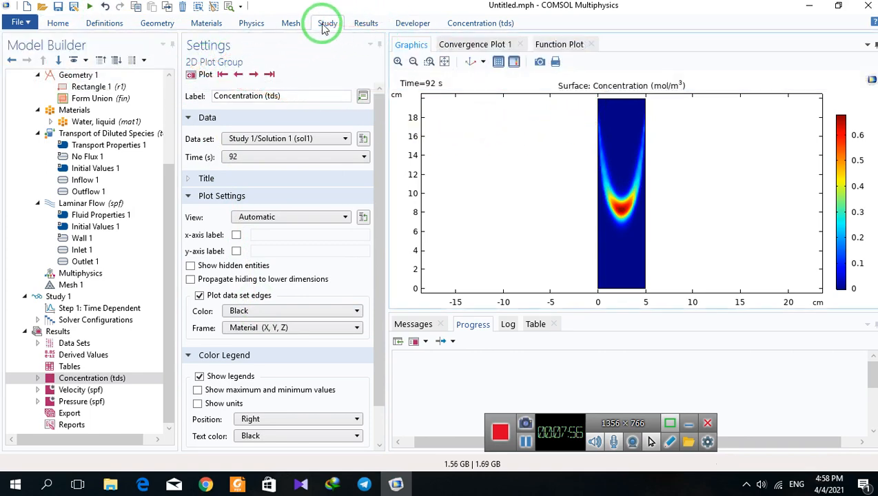
pyautogui.click(358, 27)
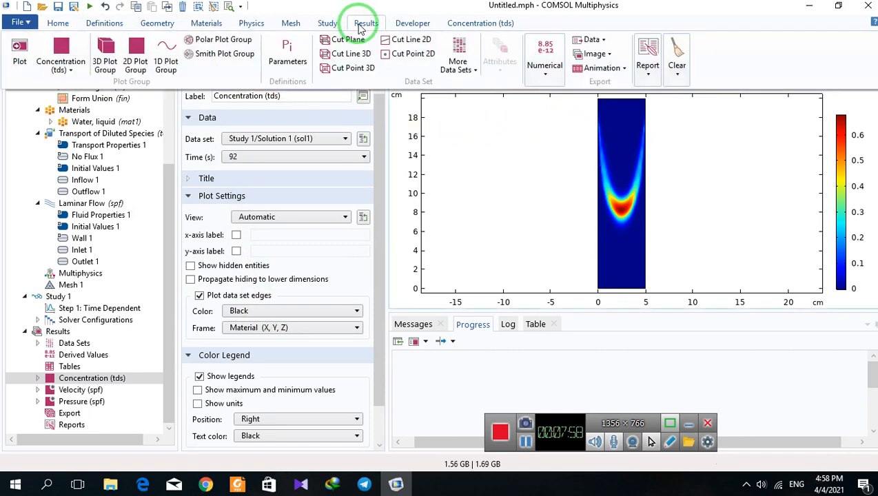
pyautogui.click(579, 69)
pyautogui.click(584, 80)
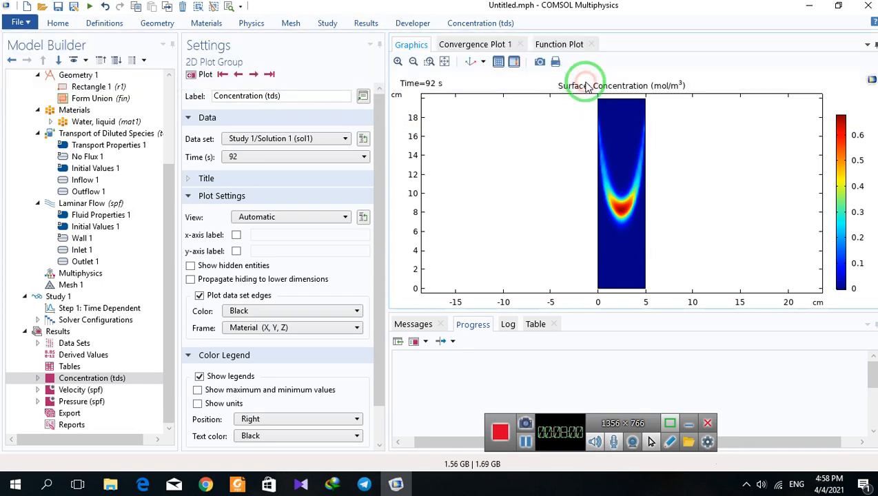
pyautogui.click(413, 62)
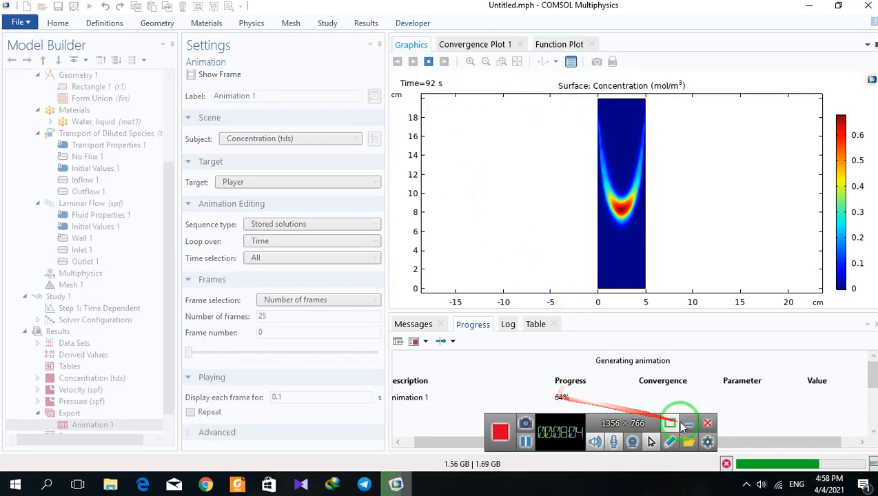
pyautogui.click(684, 425)
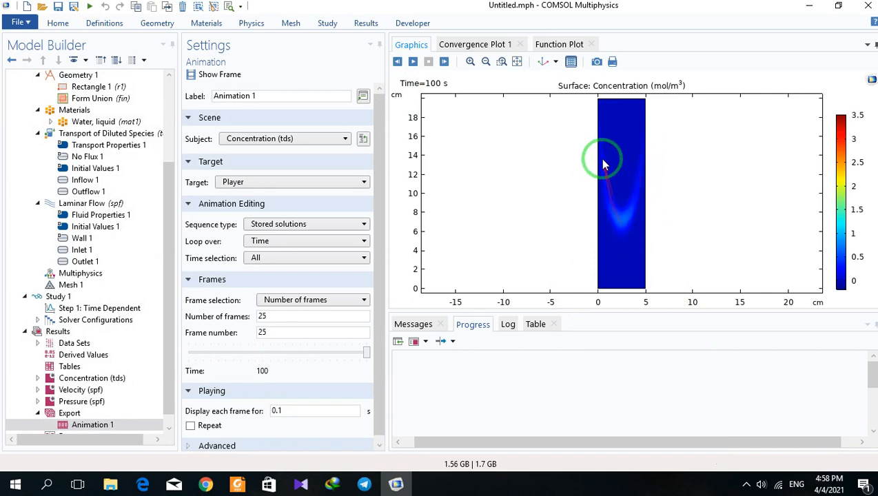
# Review the concentration, velocity and pressure plots, comparing the velocity field with the concentration distribution.
pyautogui.click(52, 378)
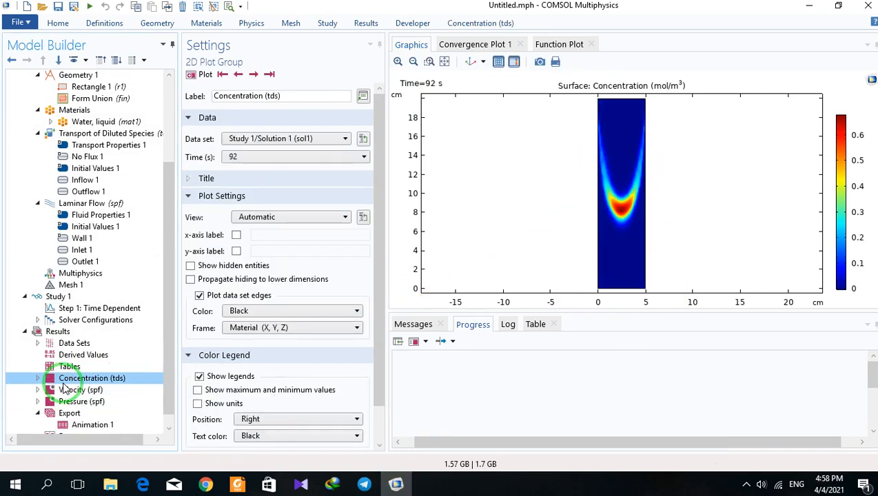
pyautogui.click(65, 390)
pyautogui.click(66, 402)
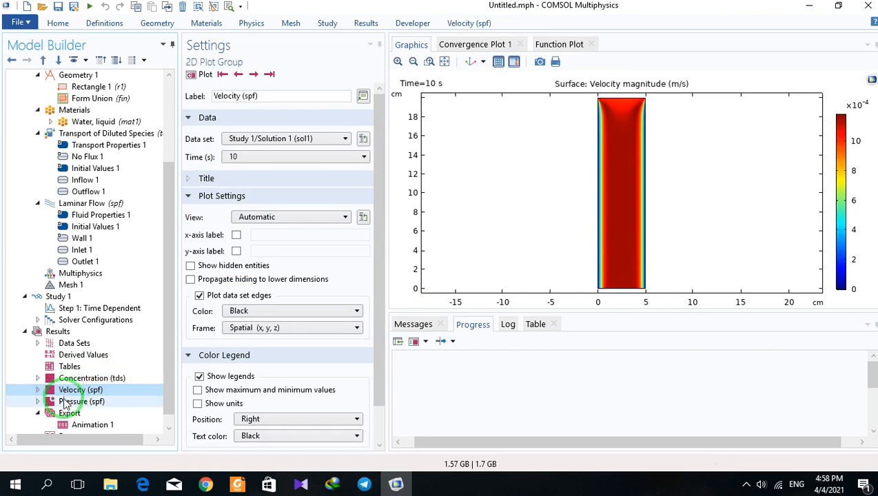
pyautogui.click(69, 390)
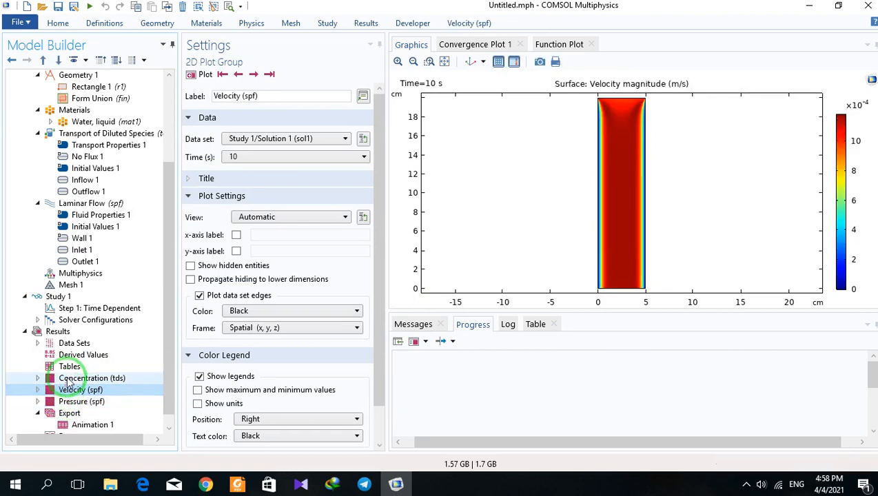
pyautogui.click(69, 378)
pyautogui.click(748, 485)
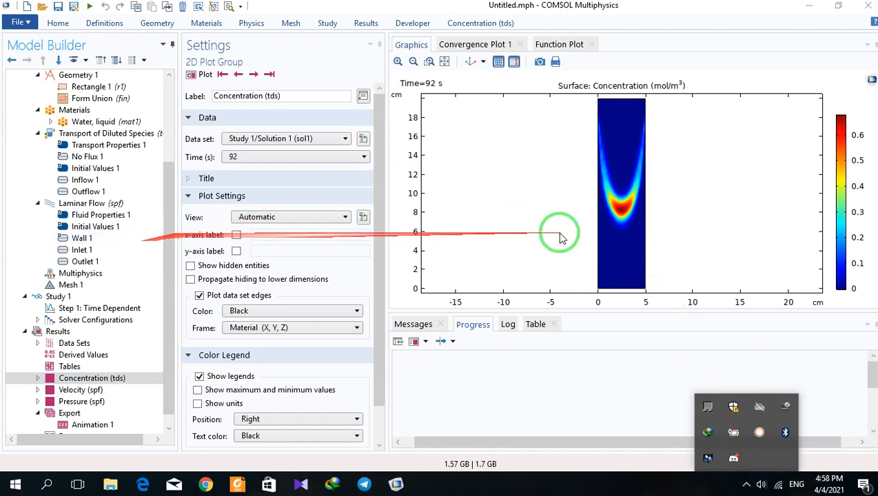
pyautogui.click(594, 237)
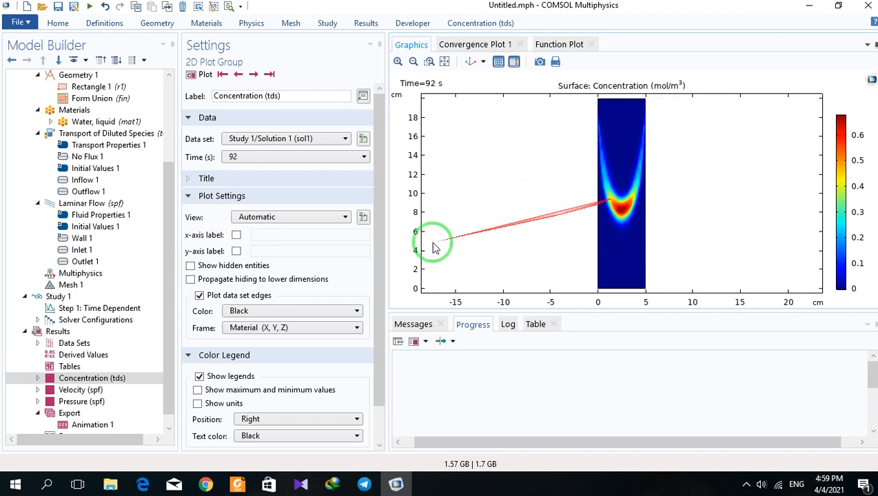
pyautogui.click(76, 390)
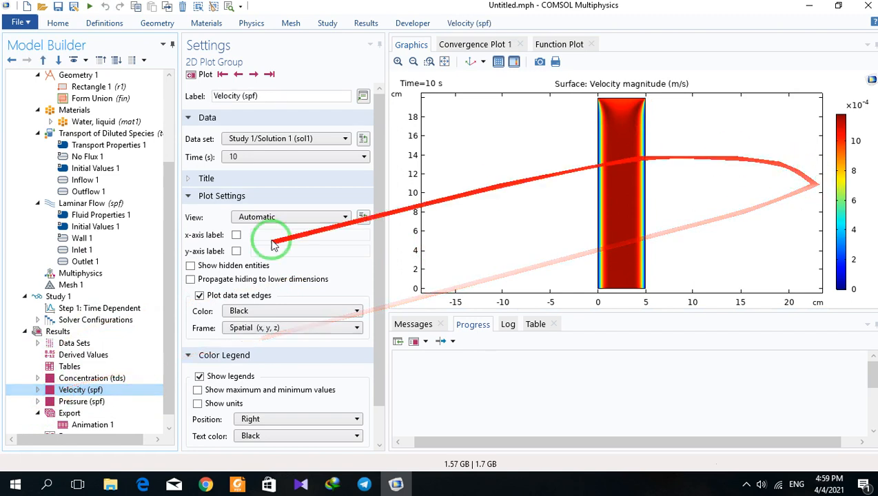
pyautogui.click(64, 380)
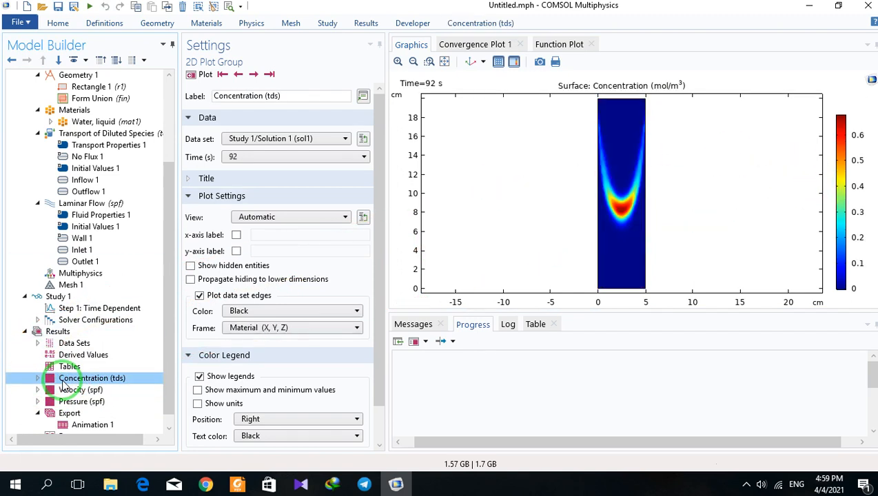
pyautogui.click(746, 484)
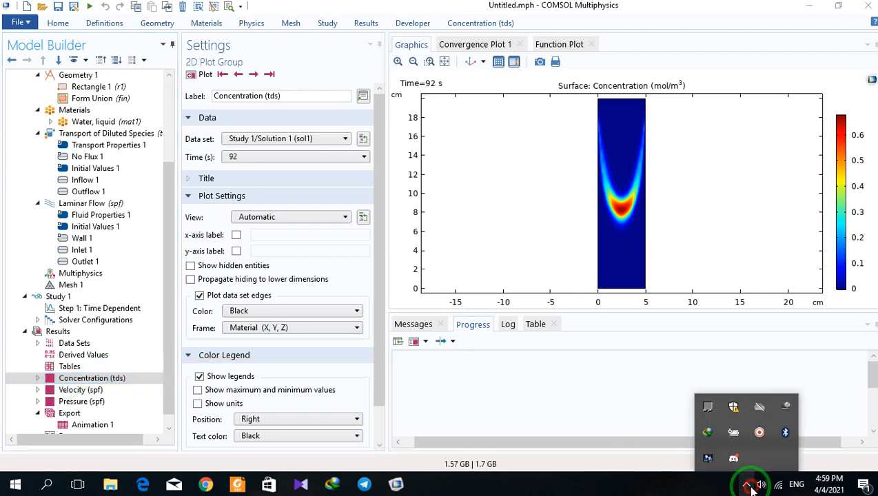
pyautogui.rightClick(758, 428)
pyautogui.click(736, 139)
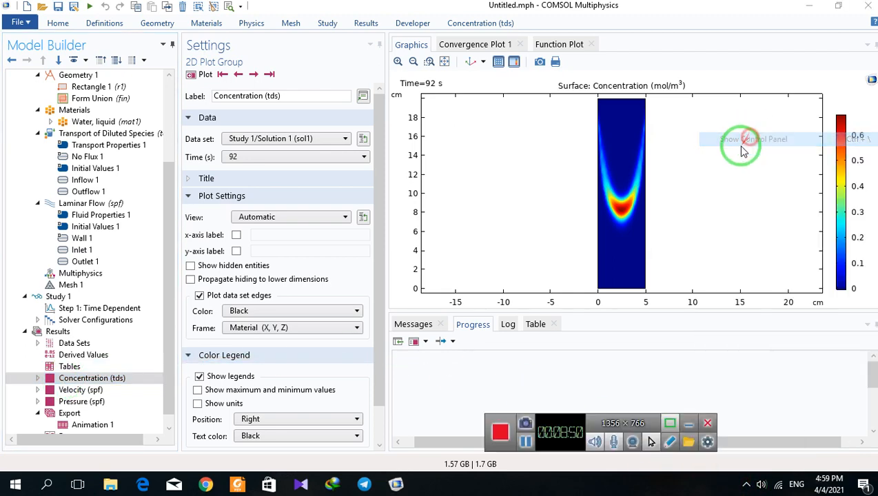